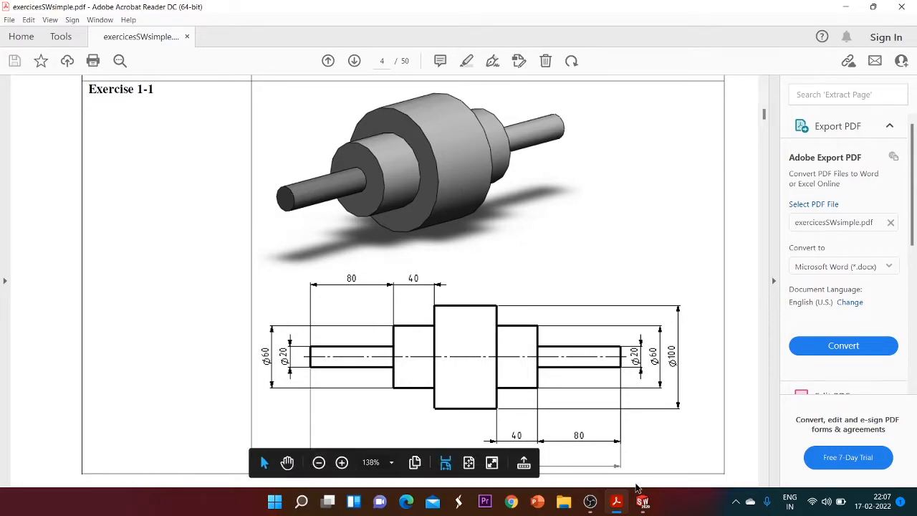
# Switch to SolidWorks and start a new sketch on the Front Plane
pyautogui.moveTo(642, 502)
pyautogui.click(671, 449)
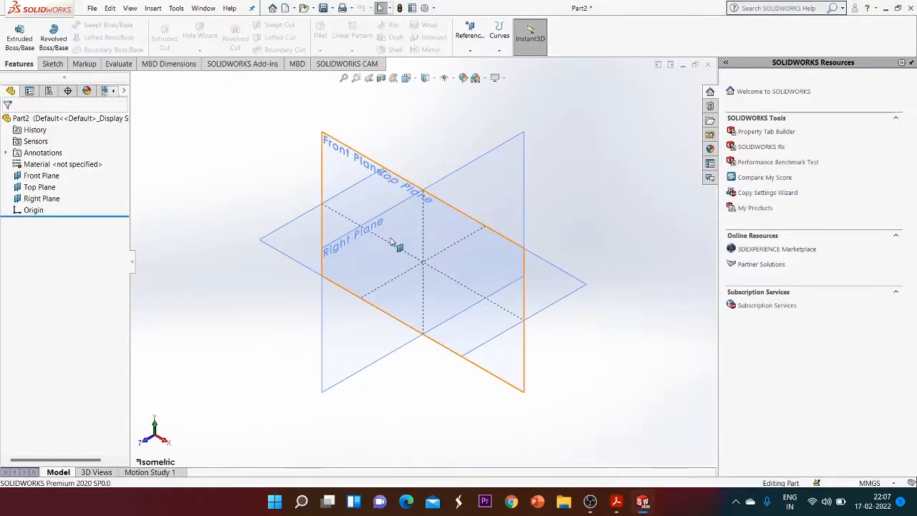
pyautogui.click(343, 146)
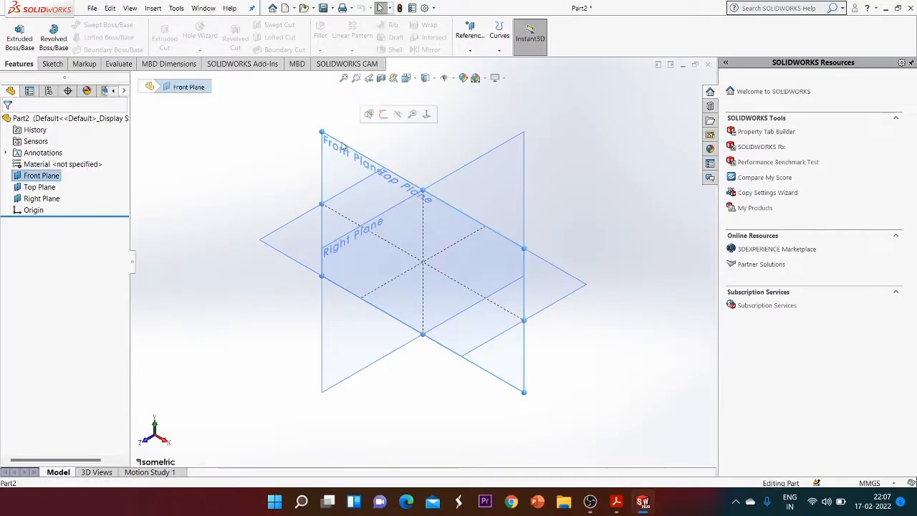
pyautogui.click(52, 65)
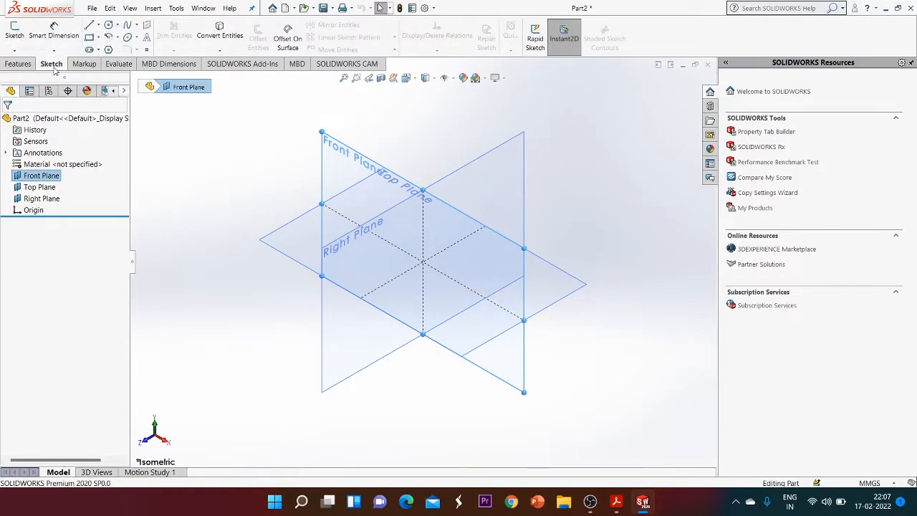
pyautogui.click(14, 31)
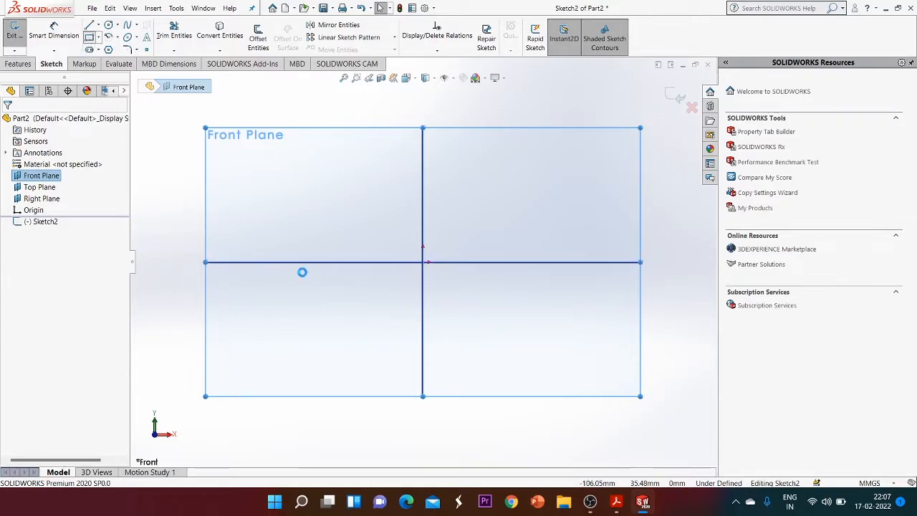
# Draw a corner rectangle about 140 mm wide and 19 mm tall resting on the horizontal axis across the origin
pyautogui.click(252, 261)
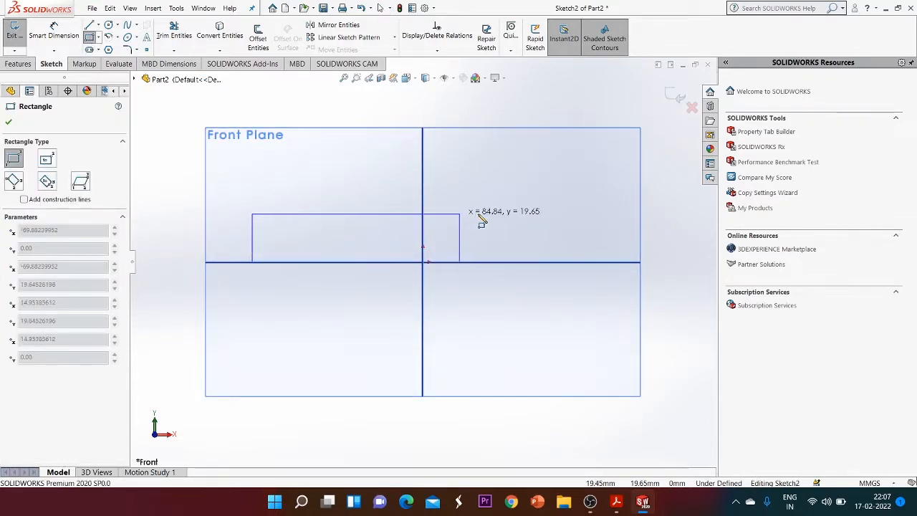
pyautogui.click(594, 215)
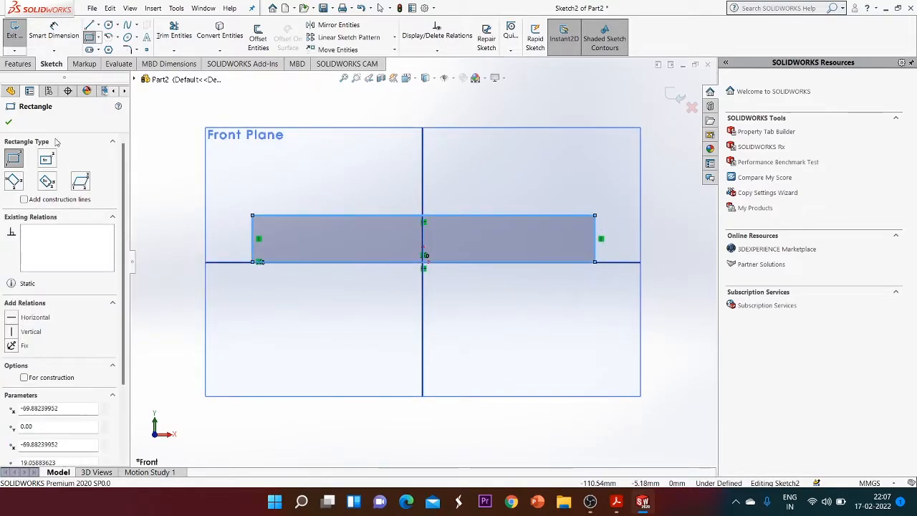
pyautogui.click(8, 122)
# Dimension the rectangle's height as 10 mm with Smart Dimension
pyautogui.click(57, 37)
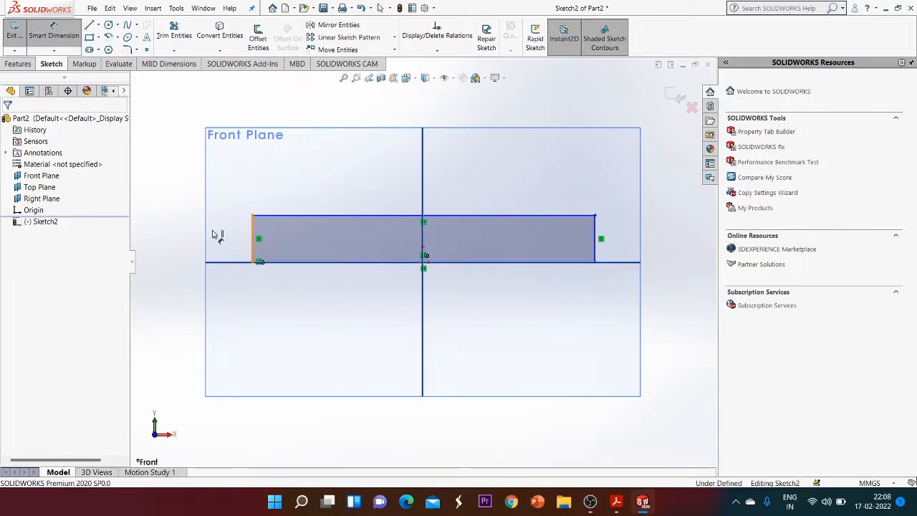
pyautogui.click(252, 238)
pyautogui.click(195, 245)
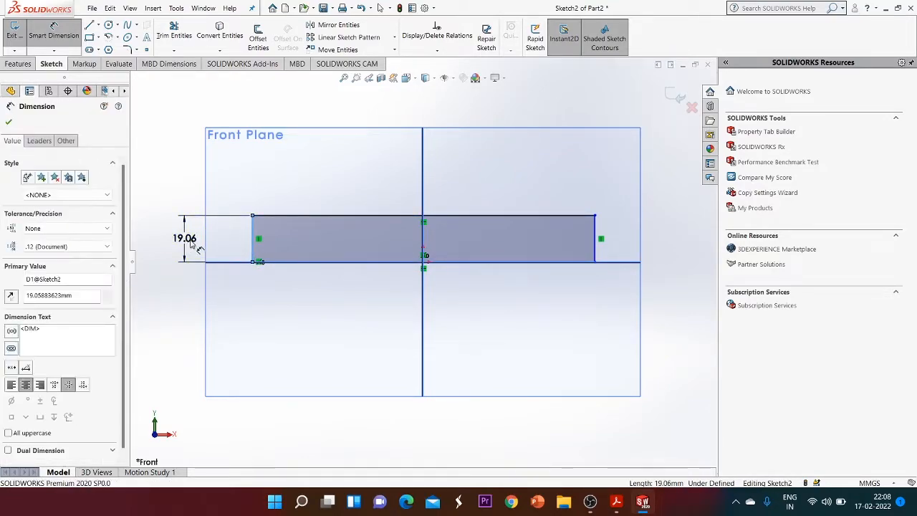
pyautogui.write('10')
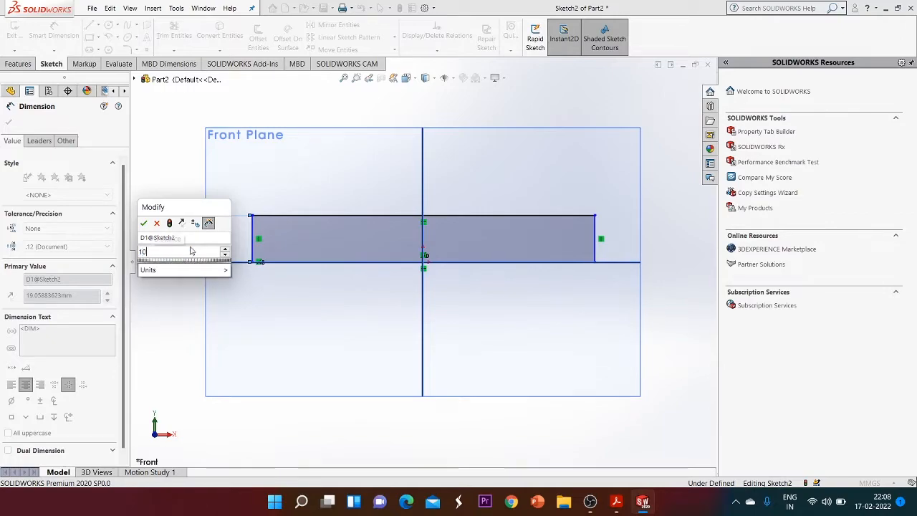
pyautogui.press('Return')
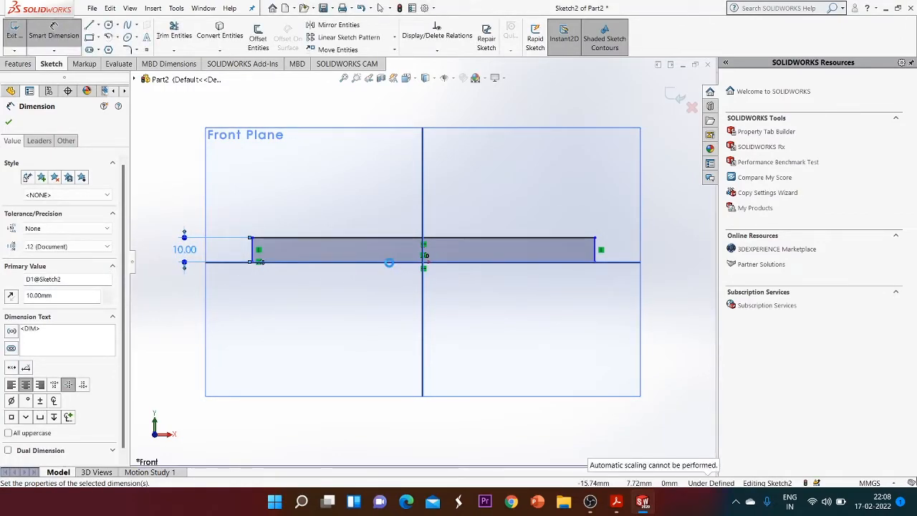
# Dimension the rectangle's bottom edge length as 300 mm and close the dimension tool
pyautogui.click(393, 262)
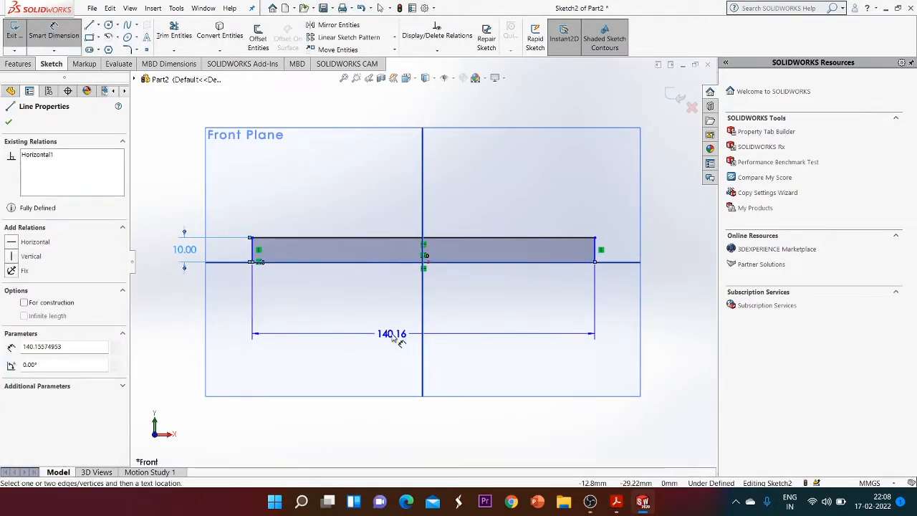
pyautogui.click(395, 335)
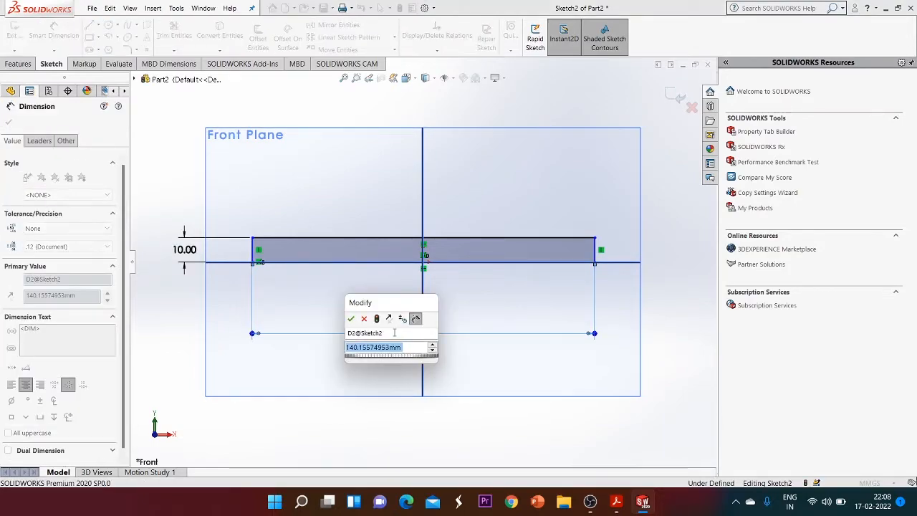
pyautogui.write('300')
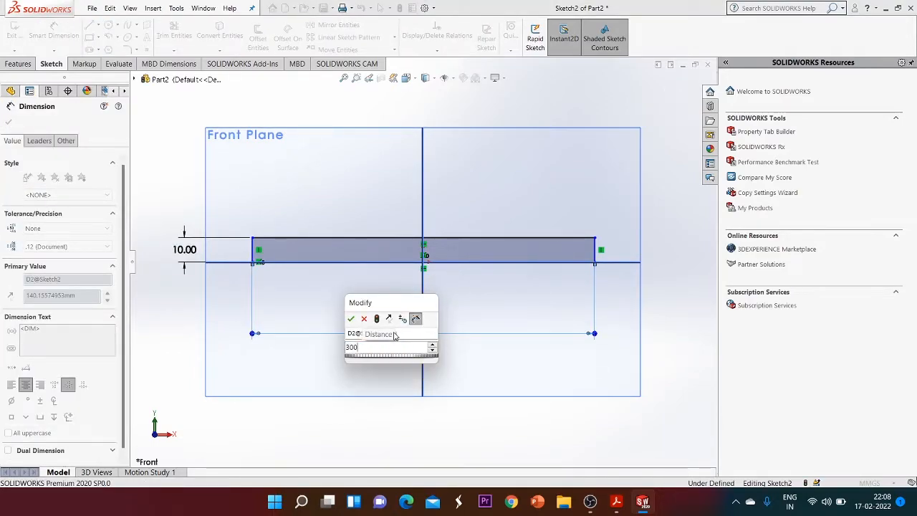
pyautogui.press('Return')
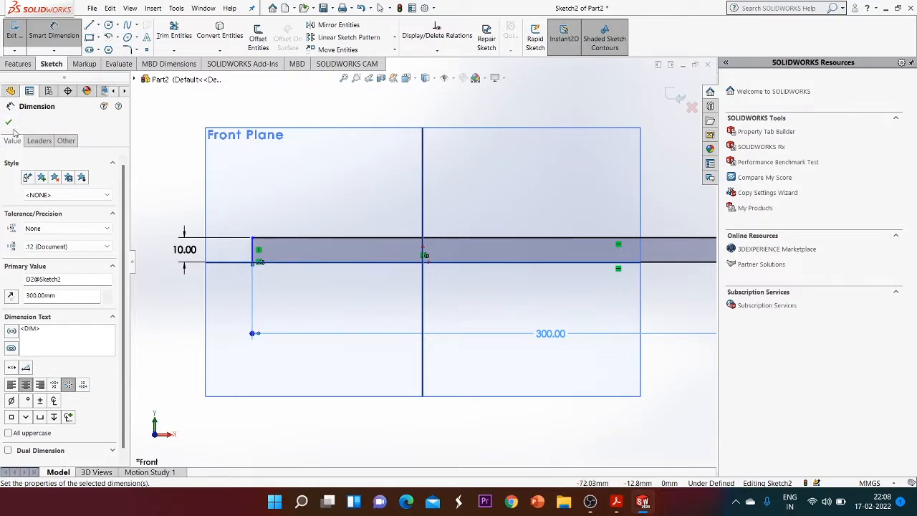
pyautogui.click(390, 289)
pyautogui.press('Escape')
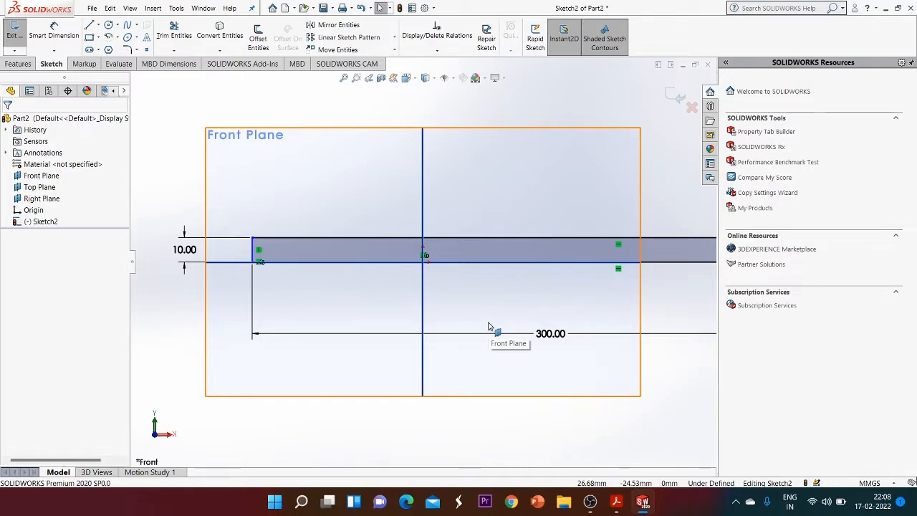
# Dimension the distance from the rectangle's left edge to the vertical axis as 150 mm
pyautogui.click(54, 32)
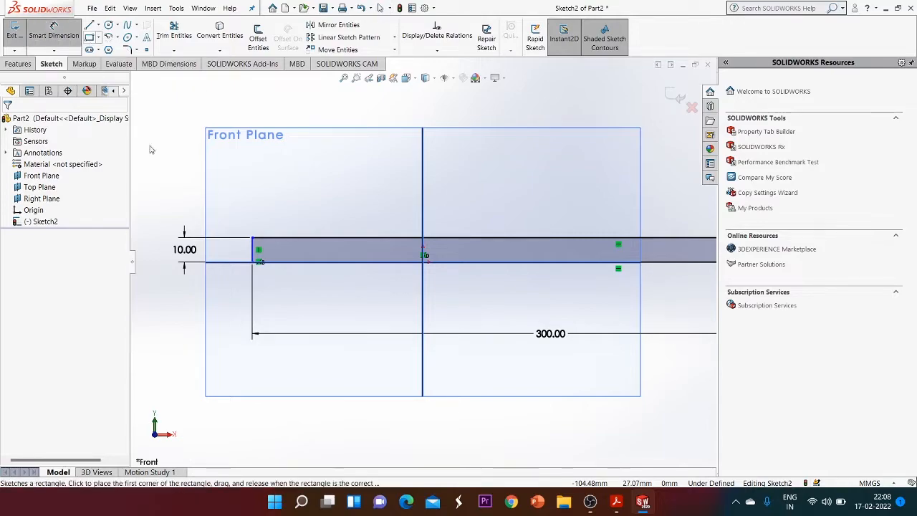
pyautogui.click(252, 250)
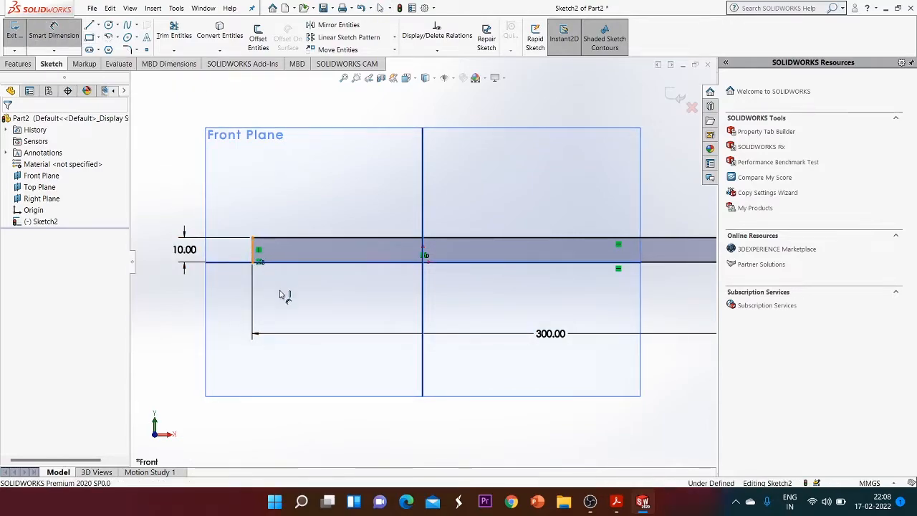
pyautogui.click(422, 294)
pyautogui.click(327, 303)
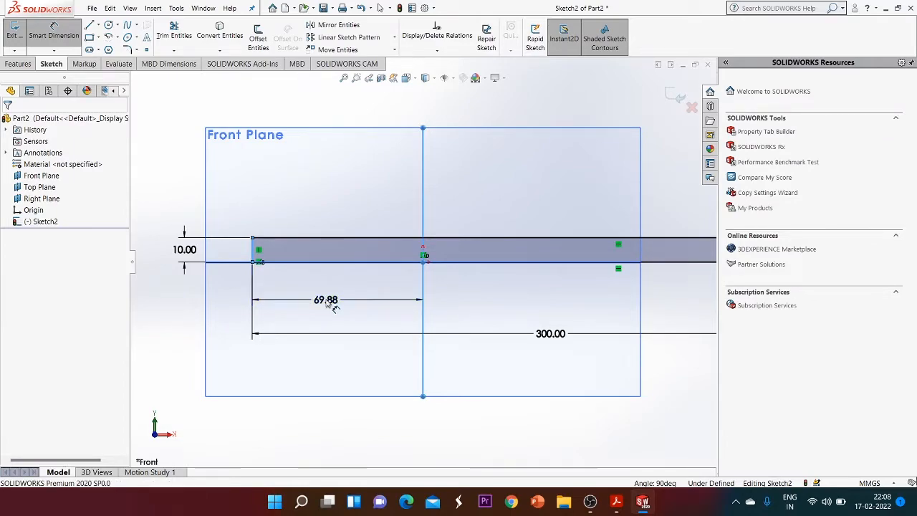
pyautogui.doubleClick(326, 300)
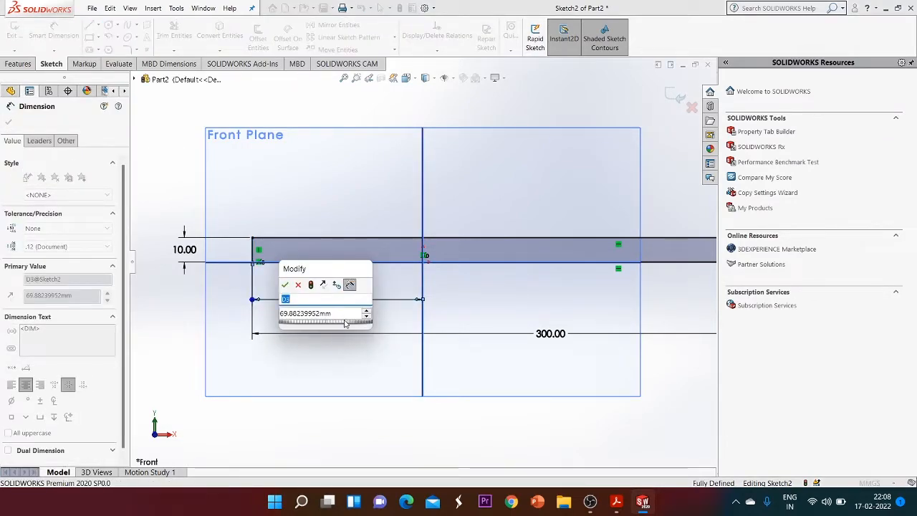
pyautogui.doubleClick(330, 315)
pyautogui.click(340, 316)
pyautogui.moveTo(312, 314); pyautogui.dragTo(213, 308)
pyautogui.click(338, 314)
pyautogui.doubleClick(307, 317)
pyautogui.click(304, 318)
pyautogui.moveTo(281, 315); pyautogui.dragTo(361, 323)
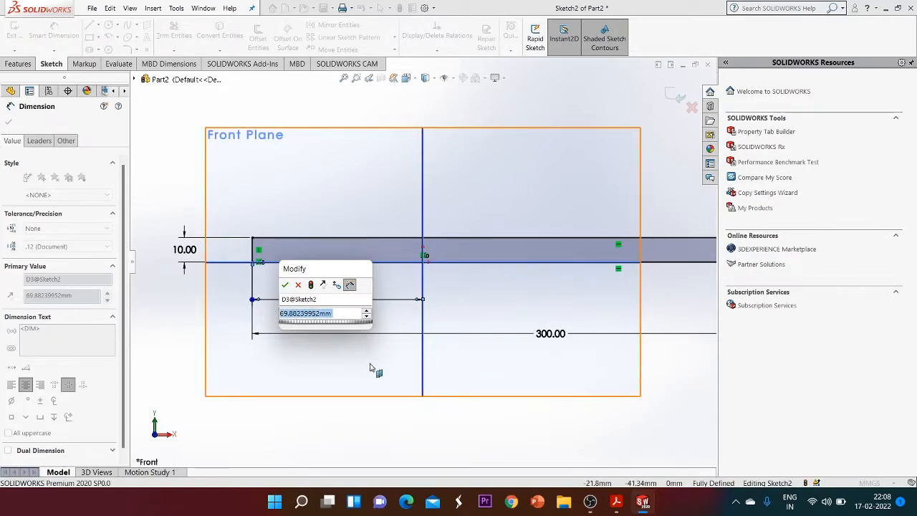
pyautogui.press('BackSpace')
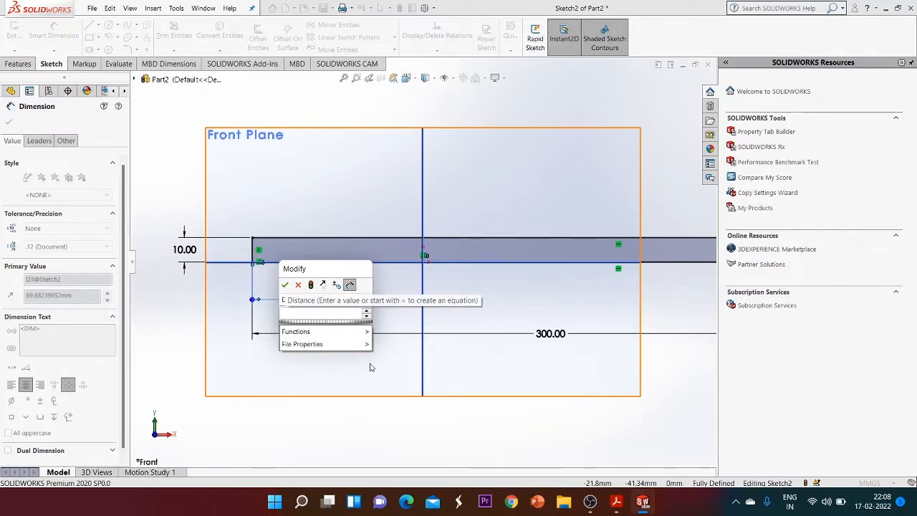
pyautogui.write('150')
pyautogui.press('Return')
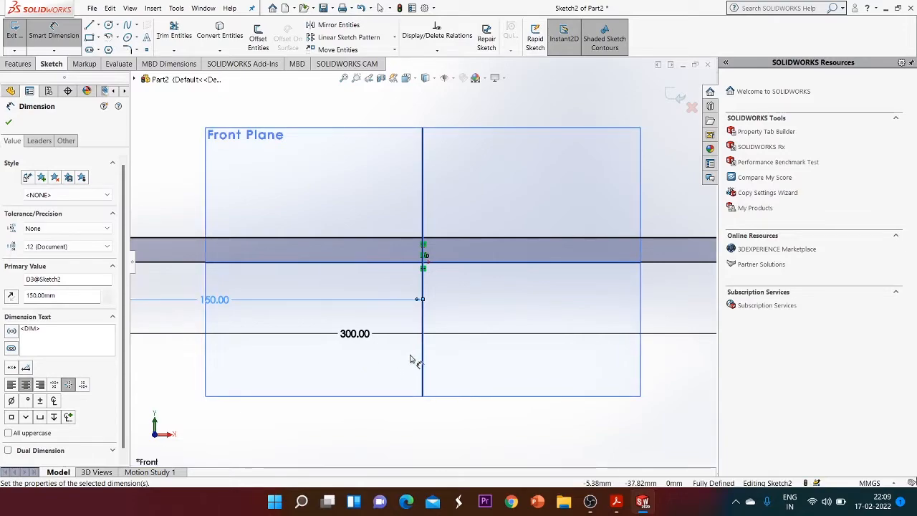
pyautogui.scroll(4, 412, 361)
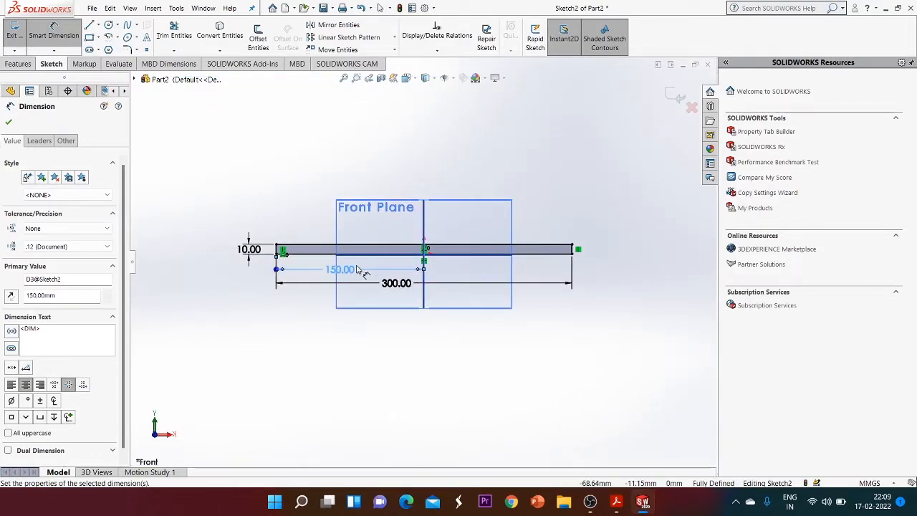
pyautogui.click(10, 122)
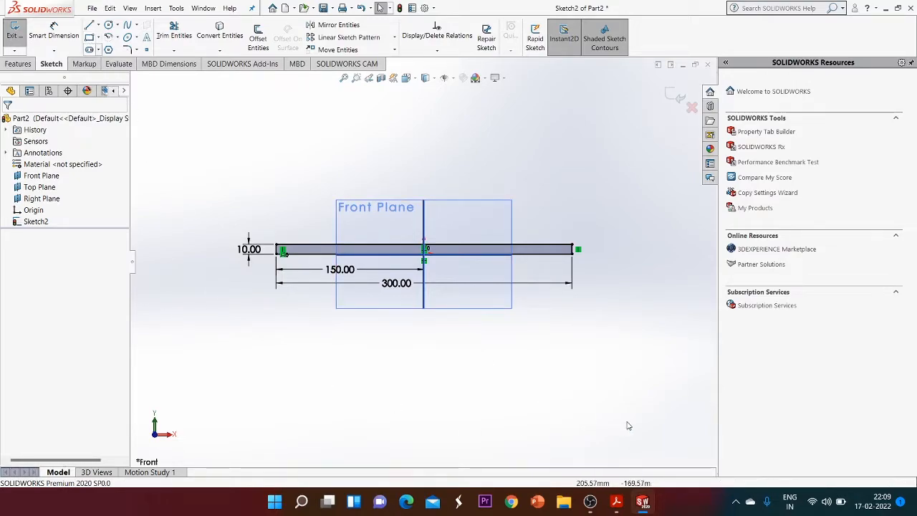
# Check the Exercise 1-1 drawing in the PDF and return to the sketch
pyautogui.moveTo(616, 509)
pyautogui.click(615, 445)
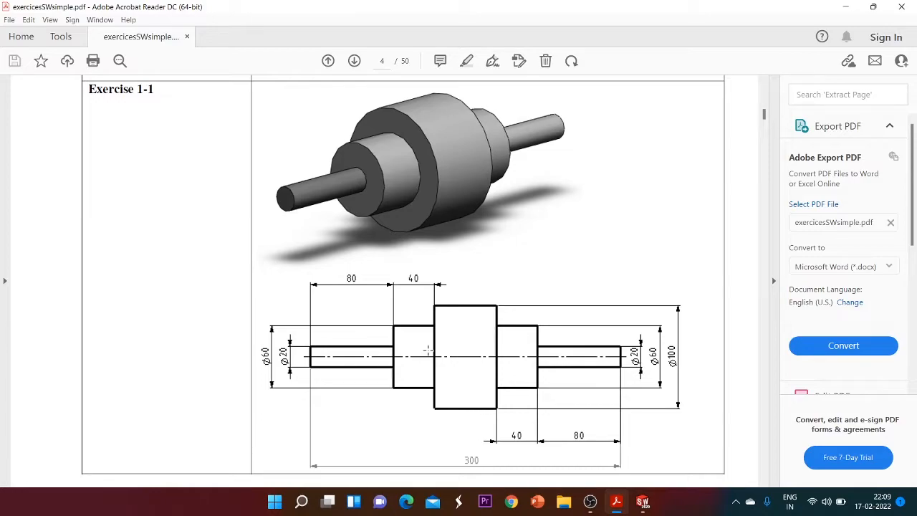
pyautogui.moveTo(653, 500)
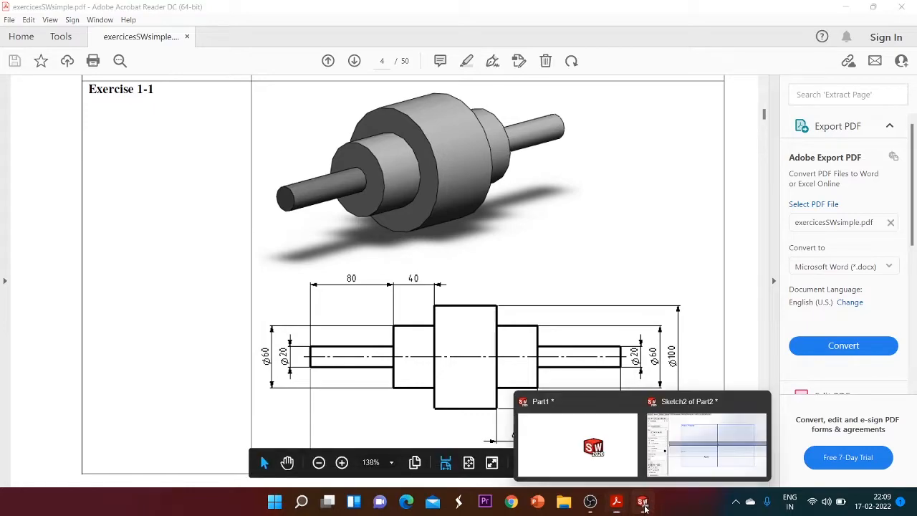
pyautogui.click(686, 453)
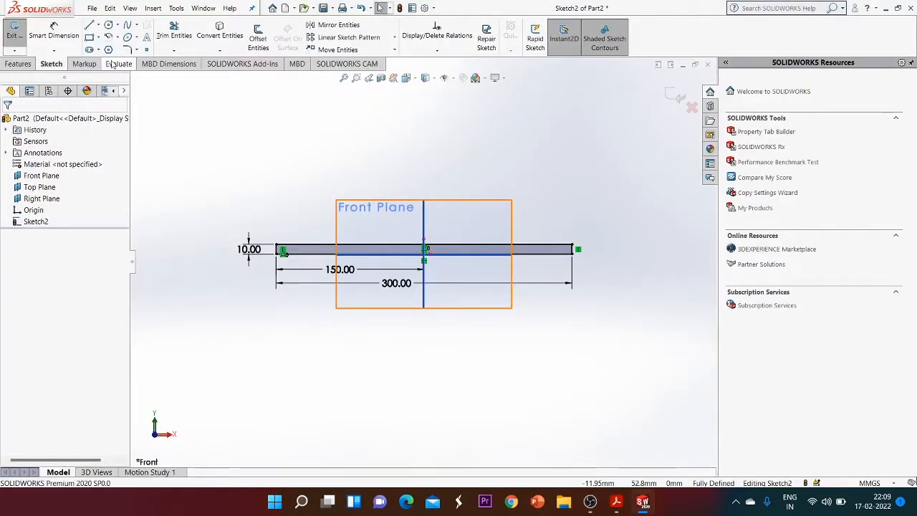
# Draw a second rectangle about 124 mm wide and 25 mm tall on the horizontal axis around the origin
pyautogui.click(89, 37)
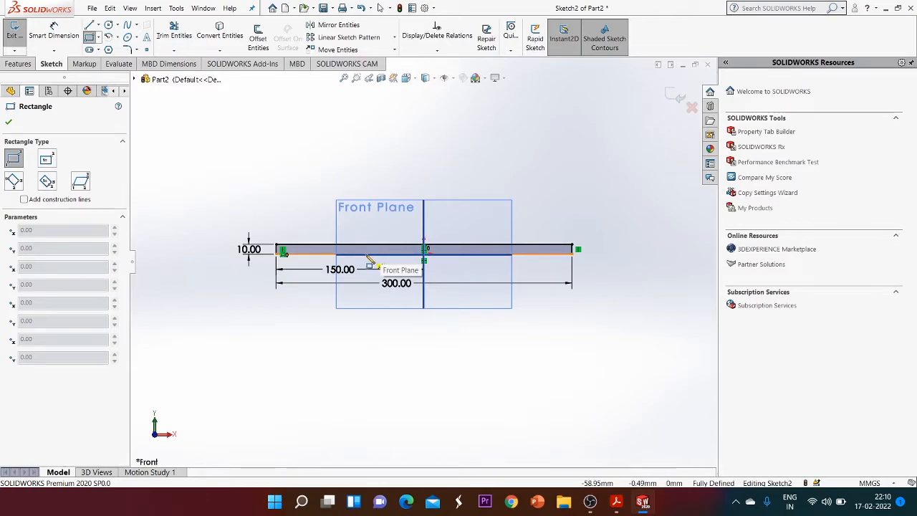
pyautogui.click(365, 249)
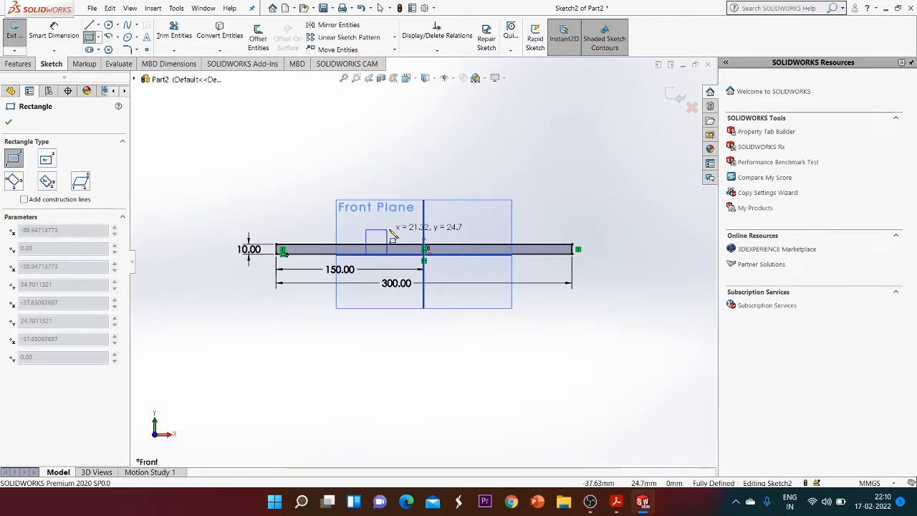
pyautogui.click(488, 230)
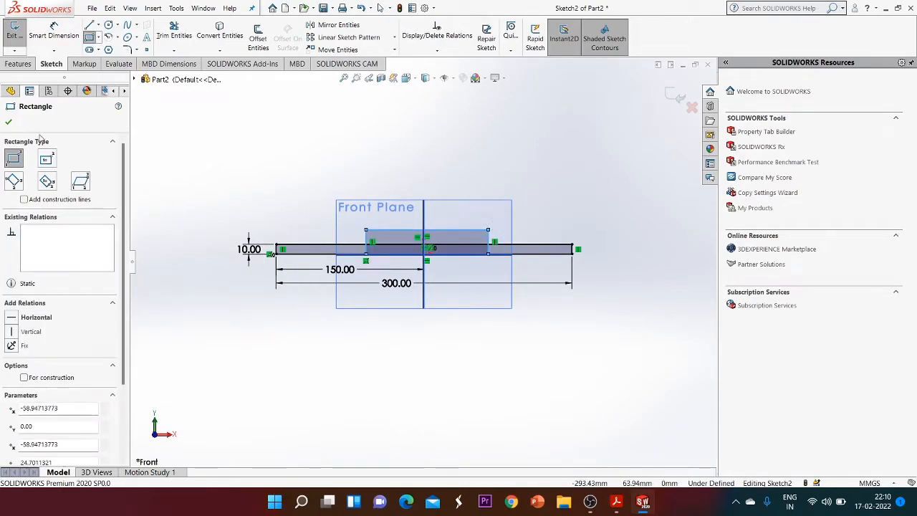
pyautogui.click(8, 124)
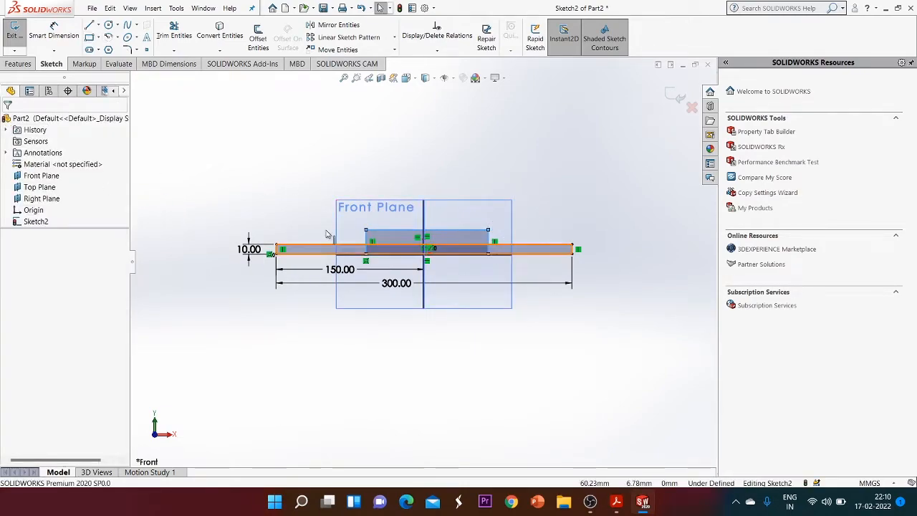
# Dimension the second rectangle's top edge length as 140 mm
pyautogui.click(54, 33)
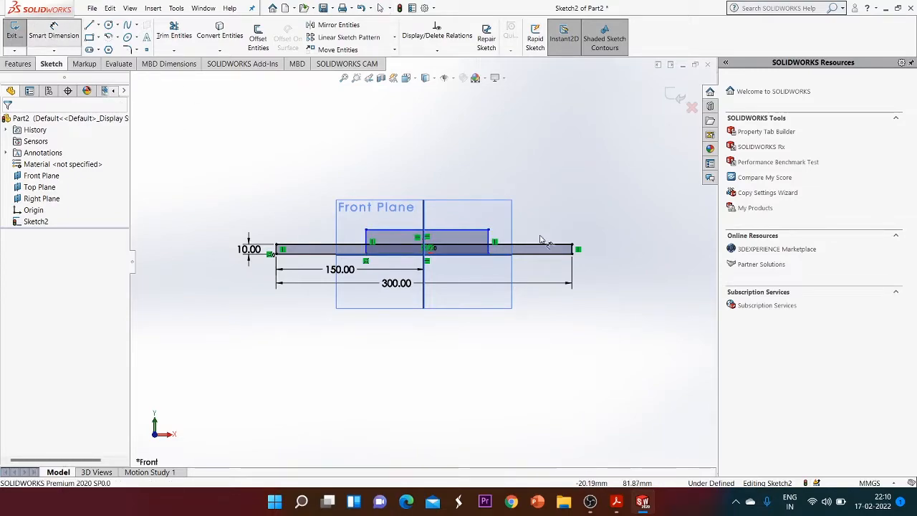
pyautogui.click(432, 230)
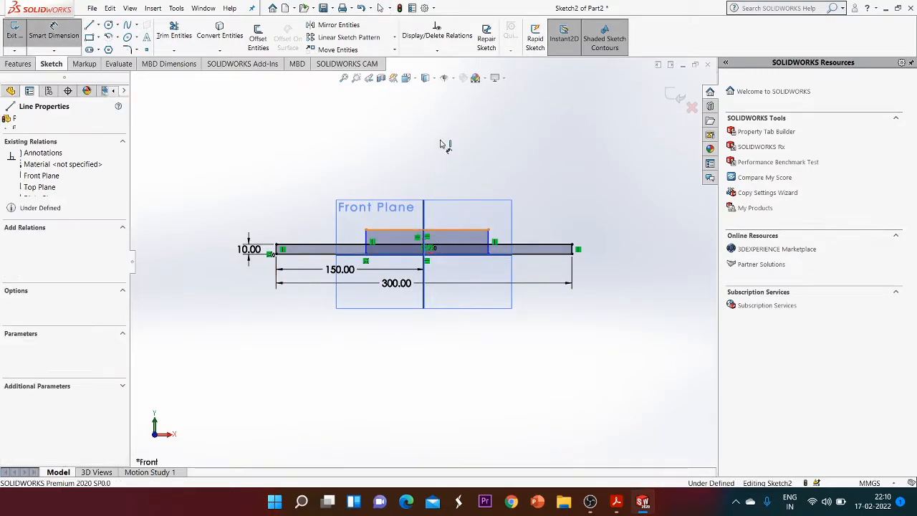
pyautogui.click(442, 142)
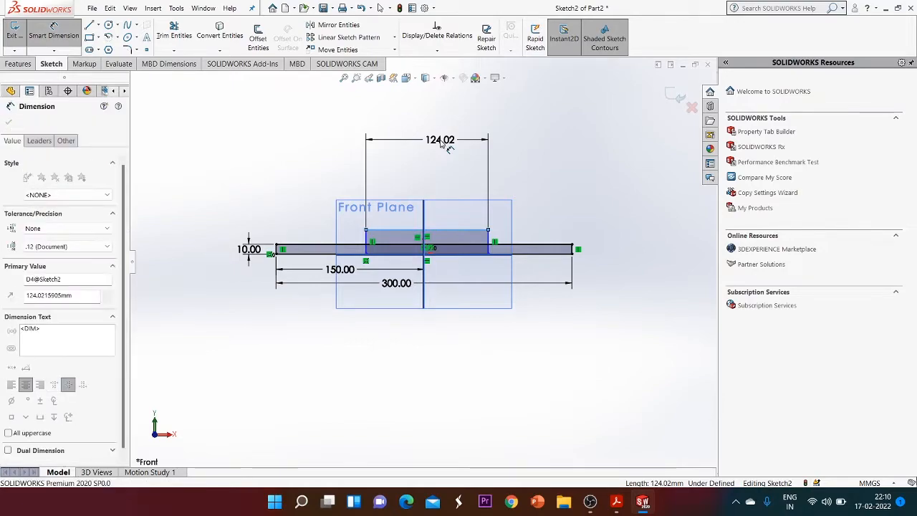
pyautogui.write('140')
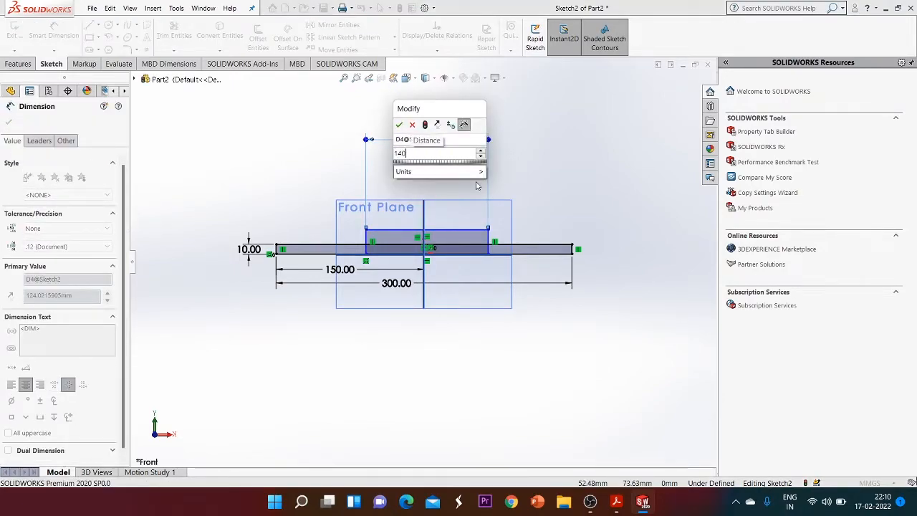
pyautogui.press('Return')
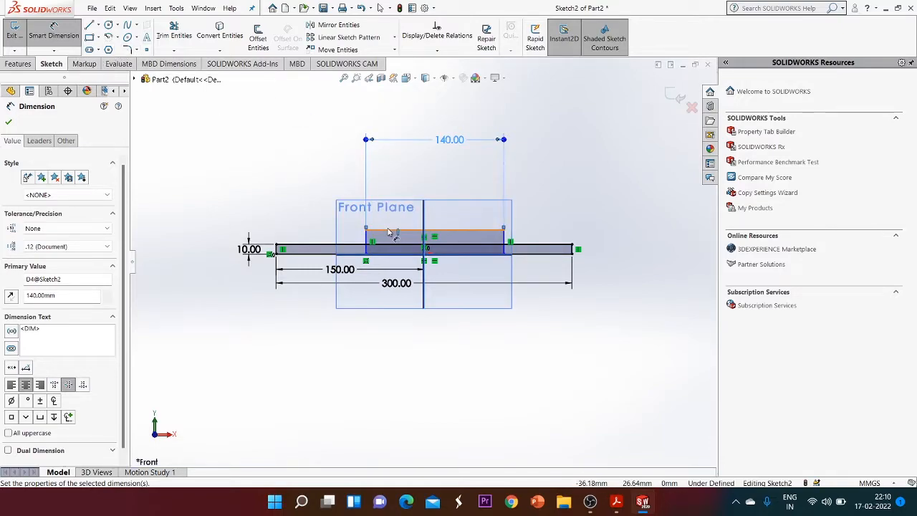
# Dimension the distance from the second rectangle's left edge to the vertical axis as 70 mm
pyautogui.click(367, 240)
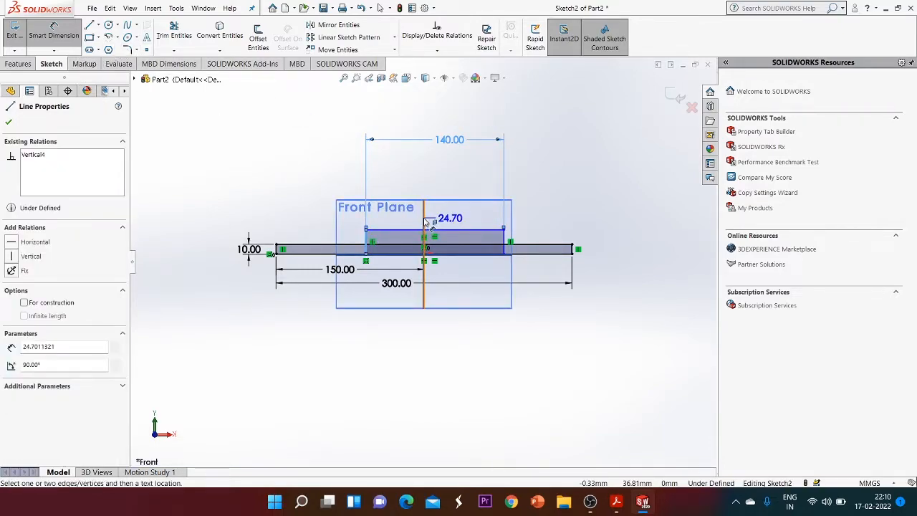
pyautogui.click(424, 218)
pyautogui.click(388, 165)
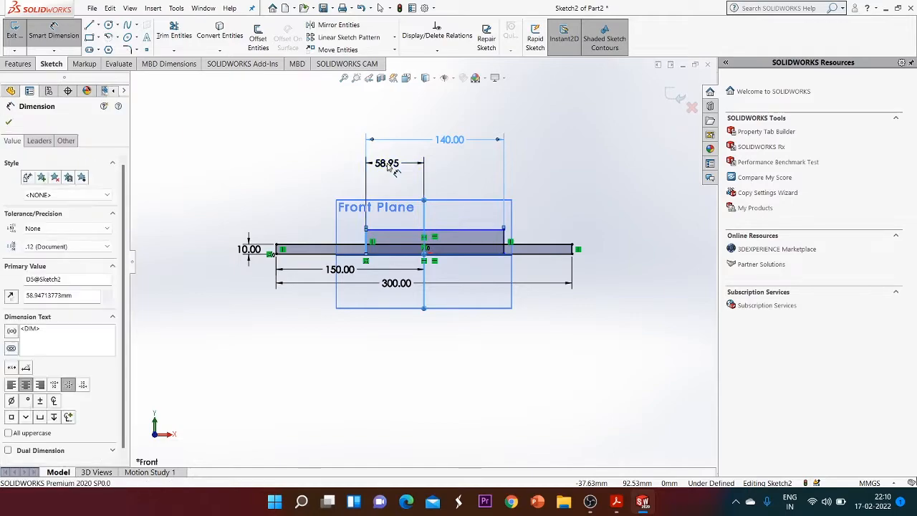
pyautogui.write('70')
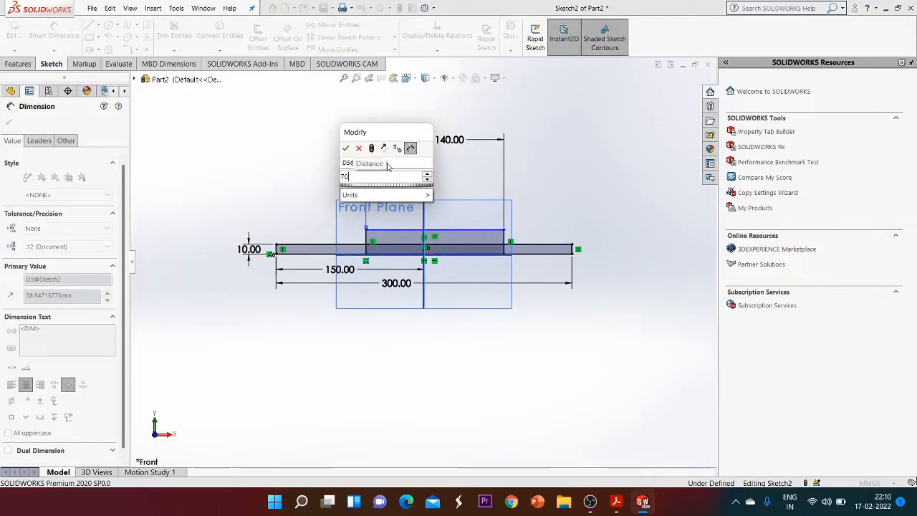
pyautogui.press('Return')
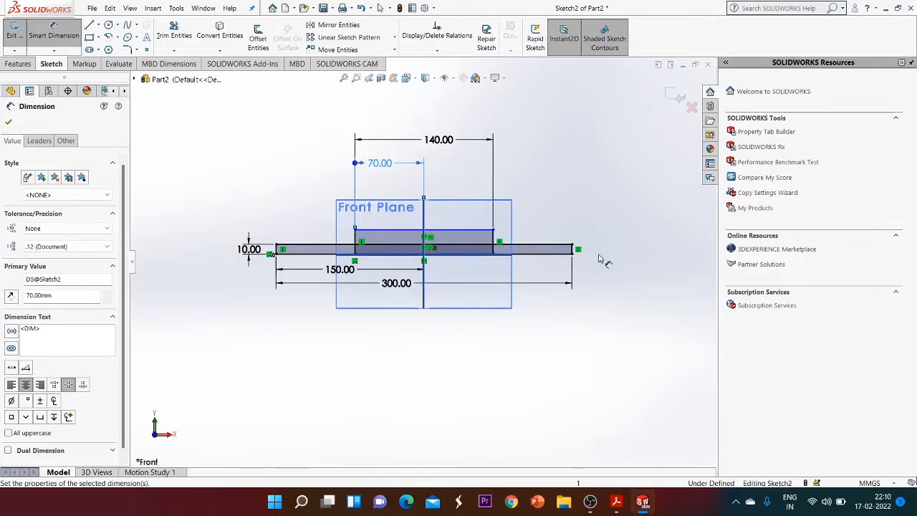
# Dimension the second rectangle's height as 50 mm
pyautogui.click(498, 241)
pyautogui.click(620, 241)
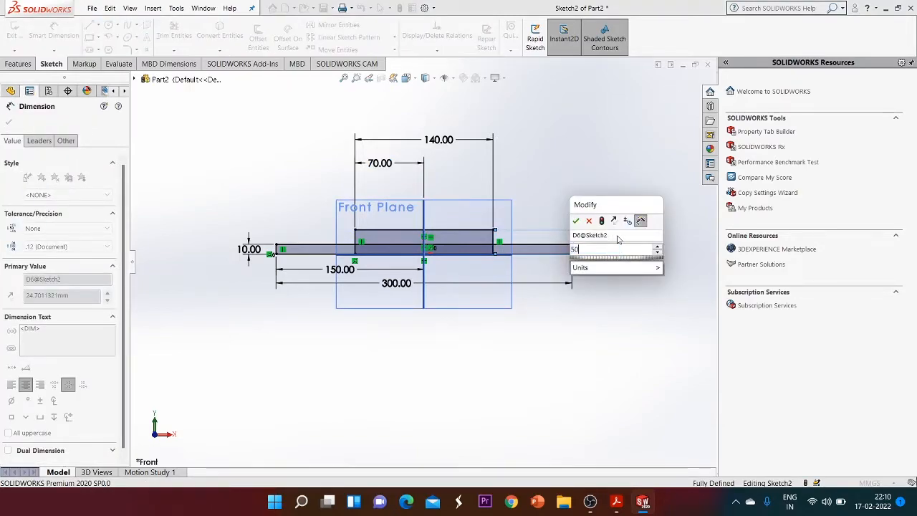
pyautogui.press('Return')
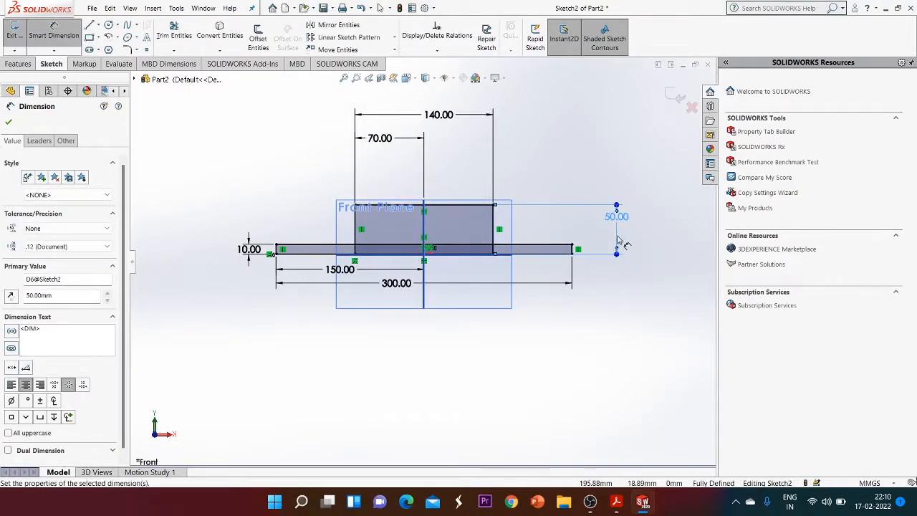
# Check the Exercise 1-1 drawing in the PDF and return to the sketch
pyautogui.click(617, 501)
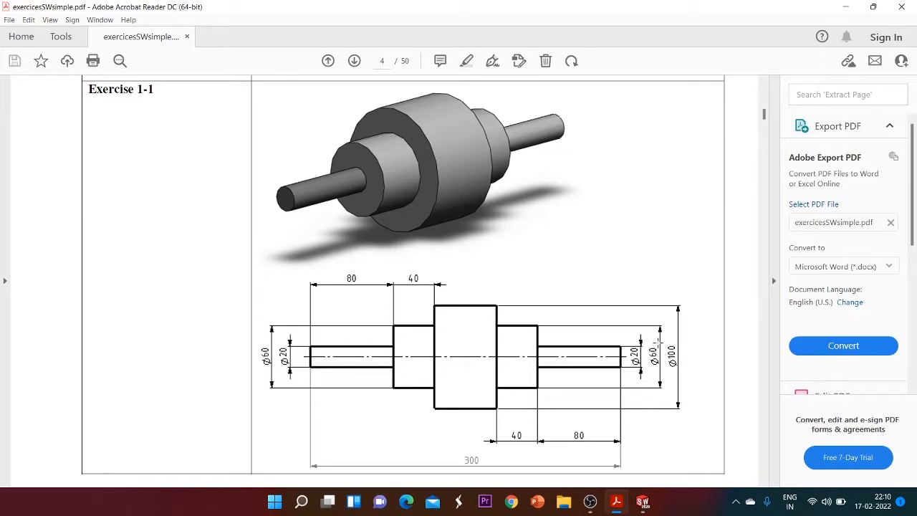
pyautogui.moveTo(648, 505)
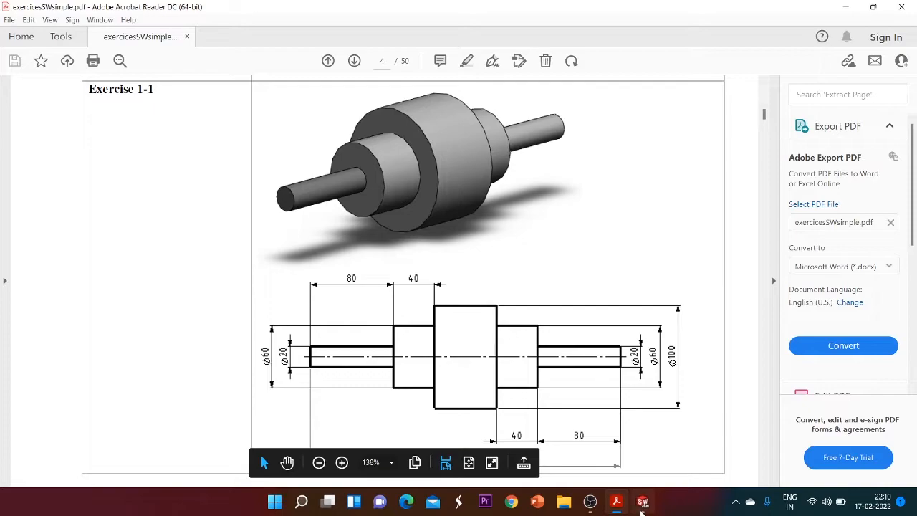
pyautogui.click(698, 430)
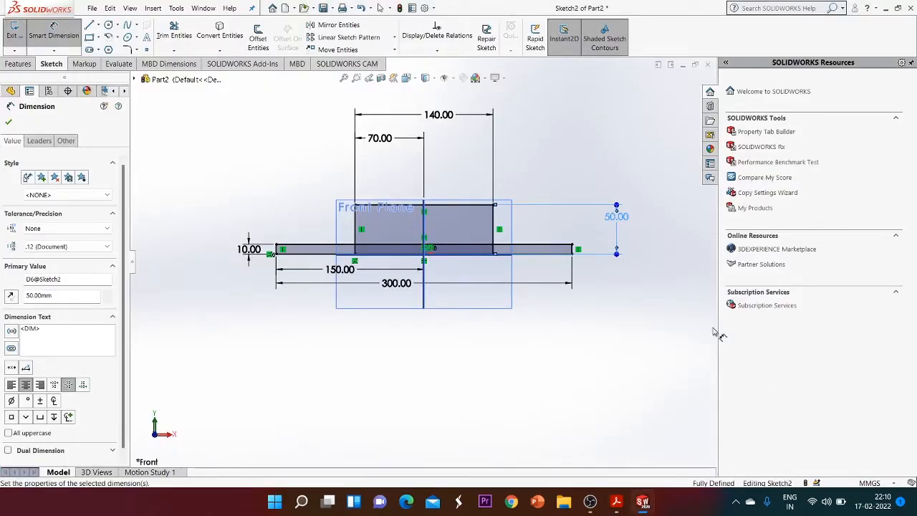
# Set the second rectangle's height dimension to 30 mm
pyautogui.doubleClick(611, 217)
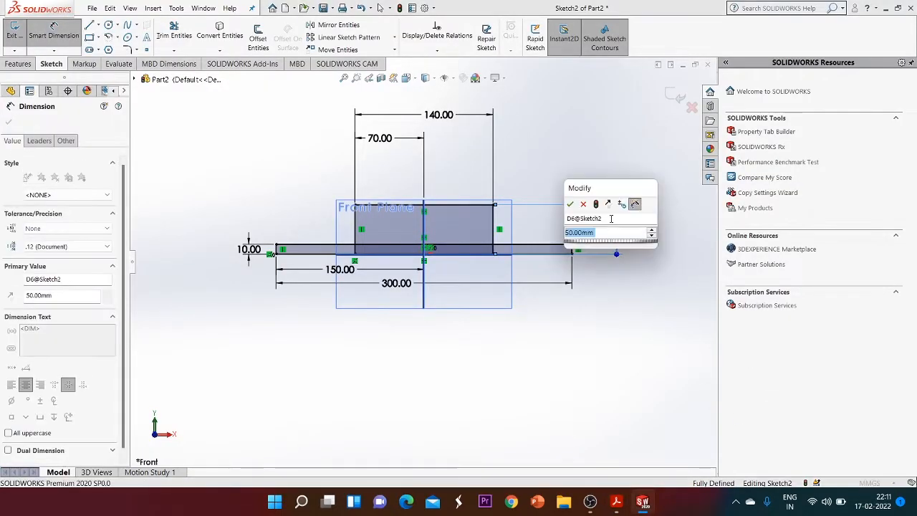
pyautogui.write('50')
pyautogui.press('Return')
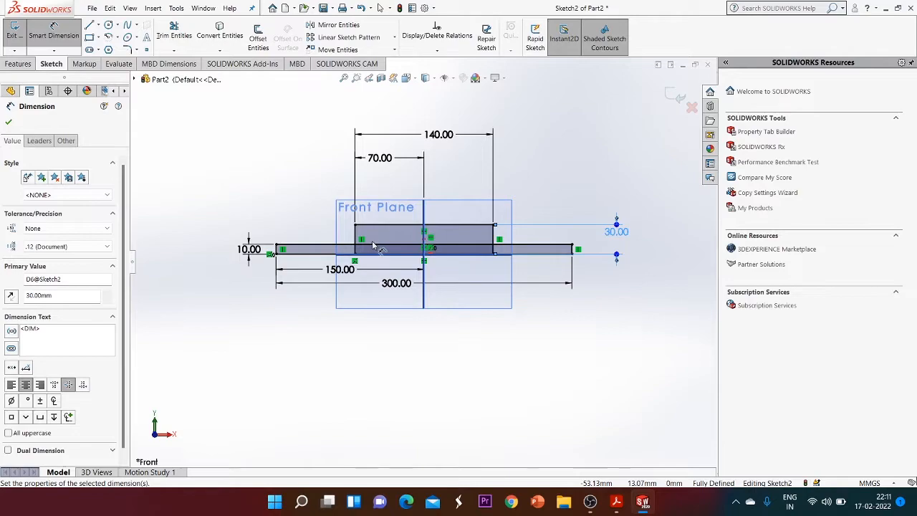
# Trim away the overlapping line segments inside the two rectangles with Trim Entities
pyautogui.click(172, 32)
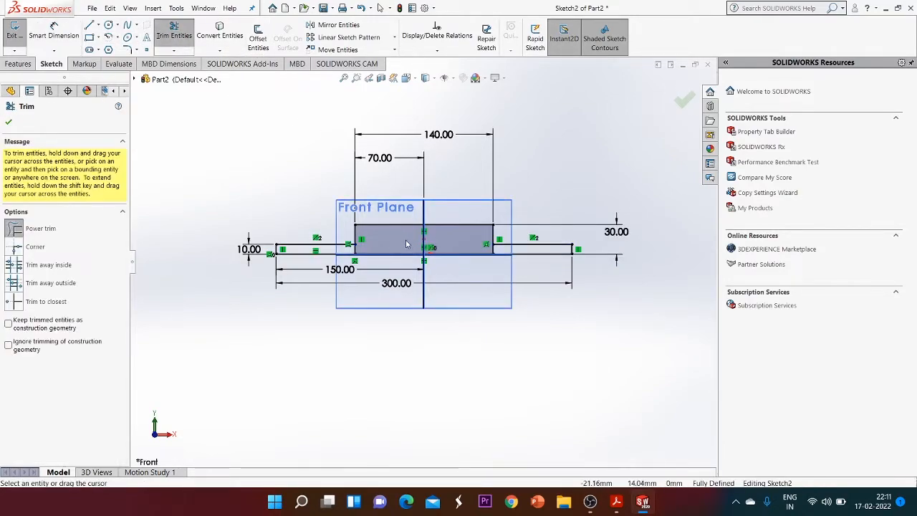
pyautogui.moveTo(351, 251)
pyautogui.mouseDown()
pyautogui.moveTo(493, 252)
pyautogui.moveTo(456, 269)
pyautogui.mouseUp()
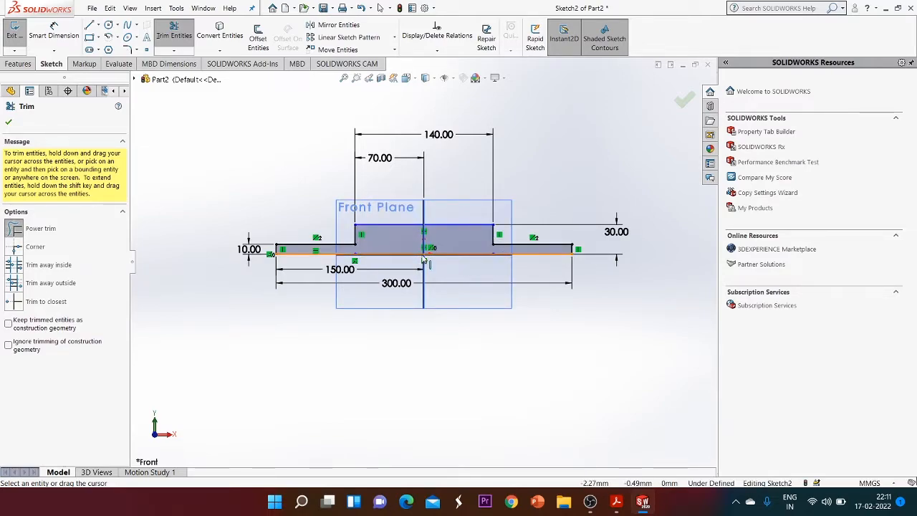
pyautogui.moveTo(406, 261); pyautogui.dragTo(446, 252)
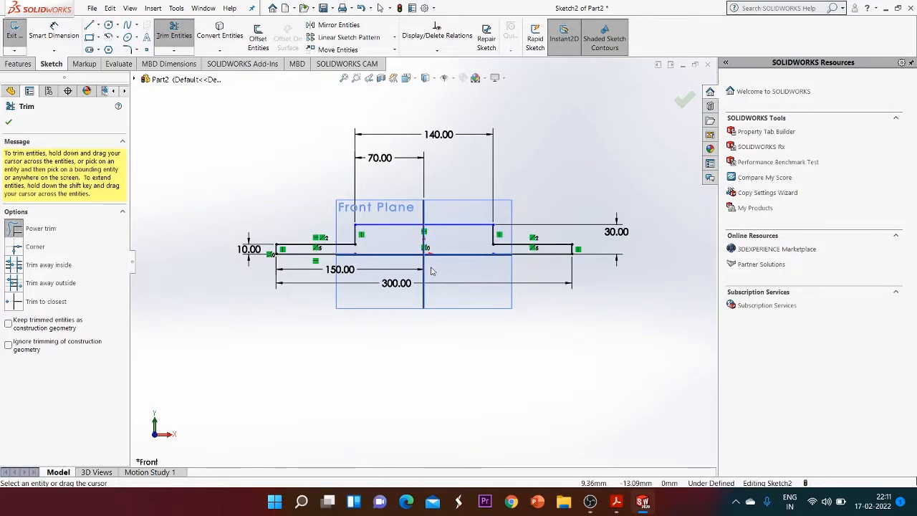
pyautogui.click(9, 122)
# Trim the remaining overlapping segments along the bottom of the stepped profile
pyautogui.hotkey('ctrl', 'Left')
pyautogui.scroll(-5, 477, 270)
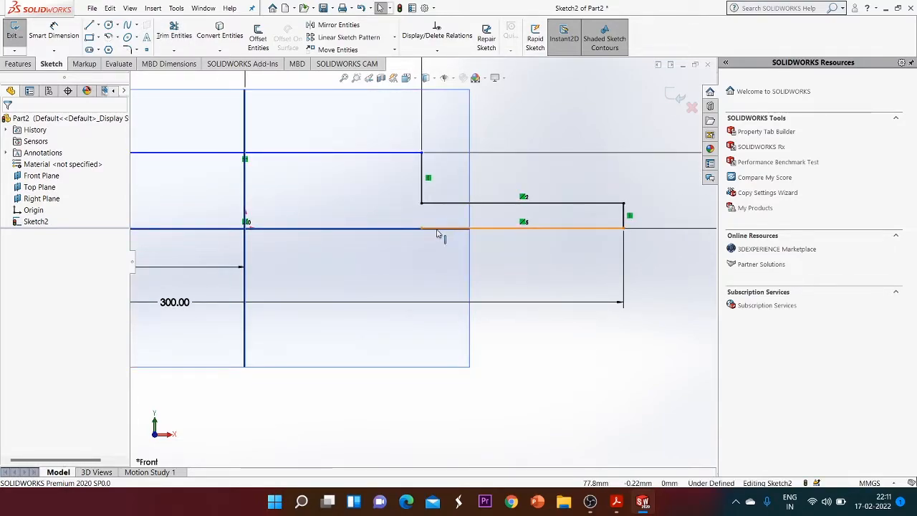
pyautogui.scroll(2, 427, 262)
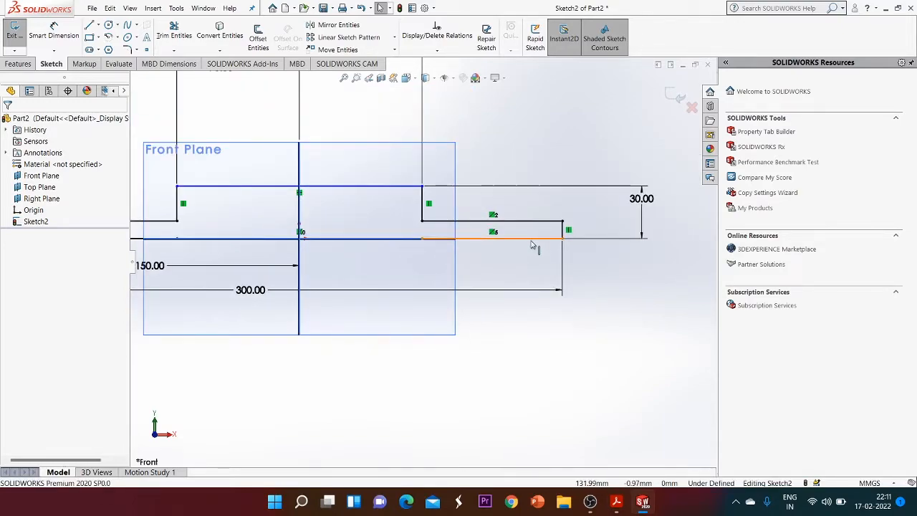
pyautogui.scroll(2, 475, 280)
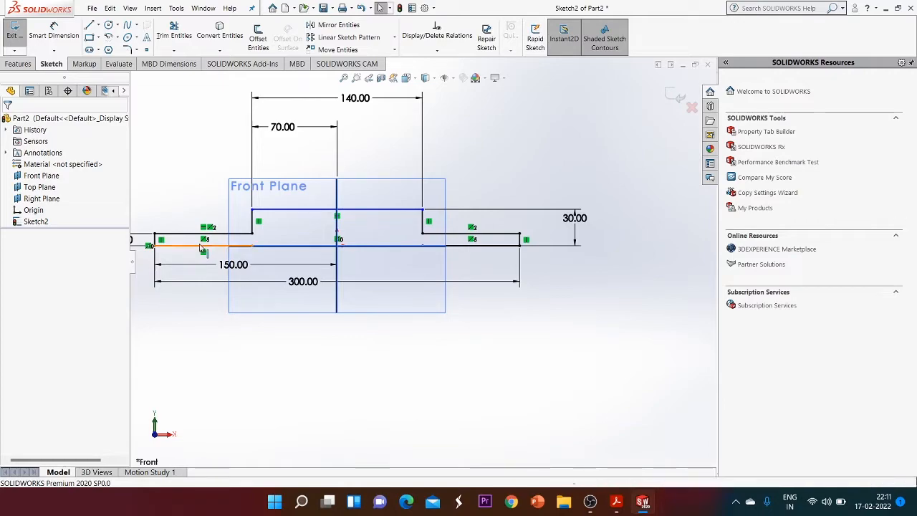
pyautogui.click(175, 32)
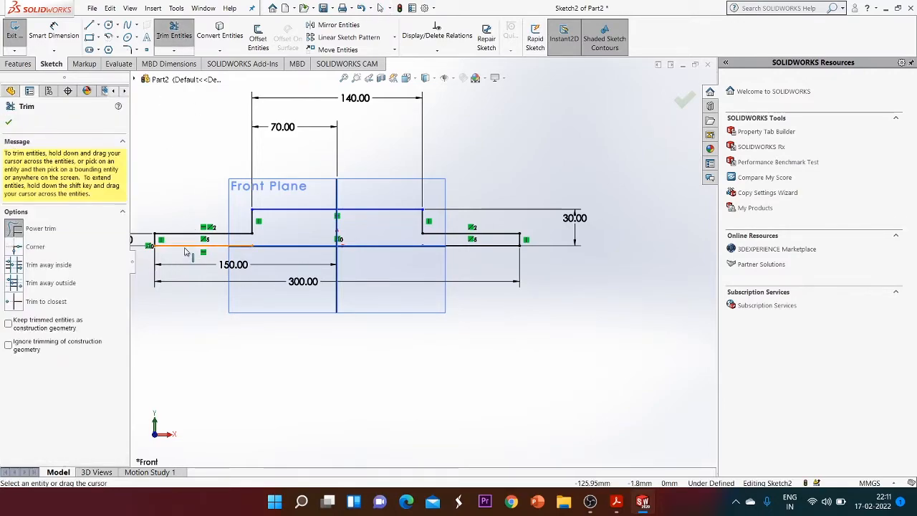
pyautogui.click(185, 248)
pyautogui.moveTo(489, 260); pyautogui.dragTo(480, 244)
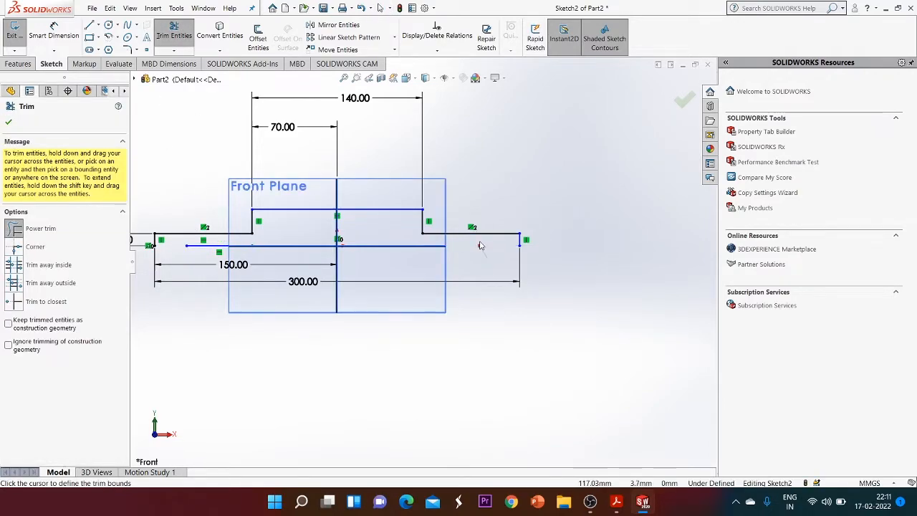
pyautogui.moveTo(248, 258); pyautogui.dragTo(235, 239)
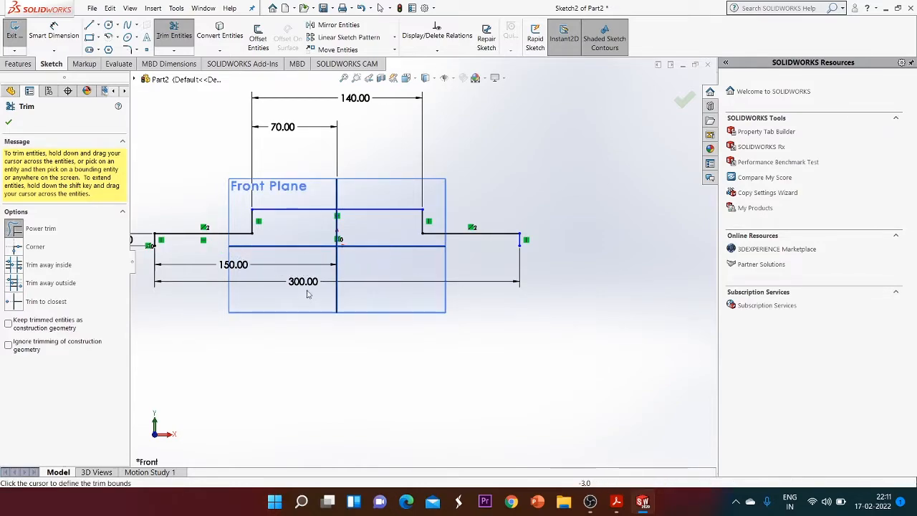
pyautogui.click(10, 123)
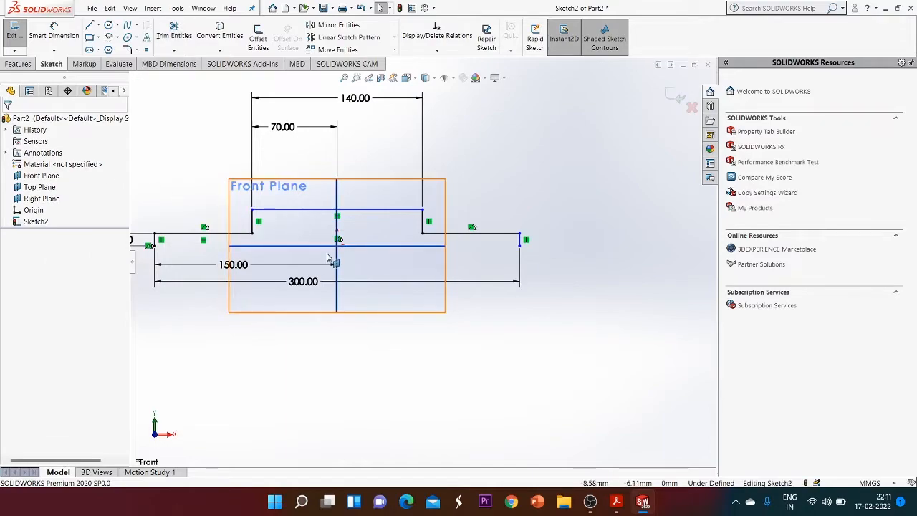
# Compare the sketch with the Exercise 1-1 drawing in the PDF, then switch back to the sketch
pyautogui.scroll(1, 331, 256)
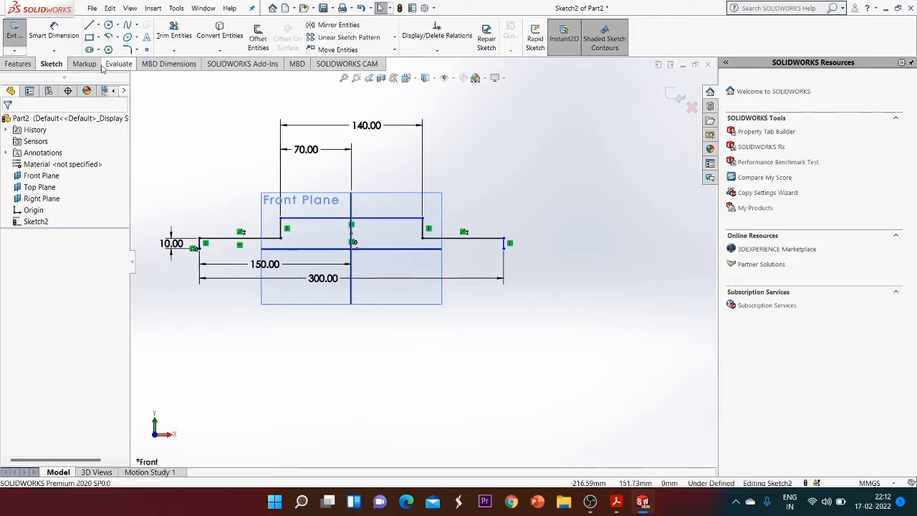
pyautogui.click(618, 502)
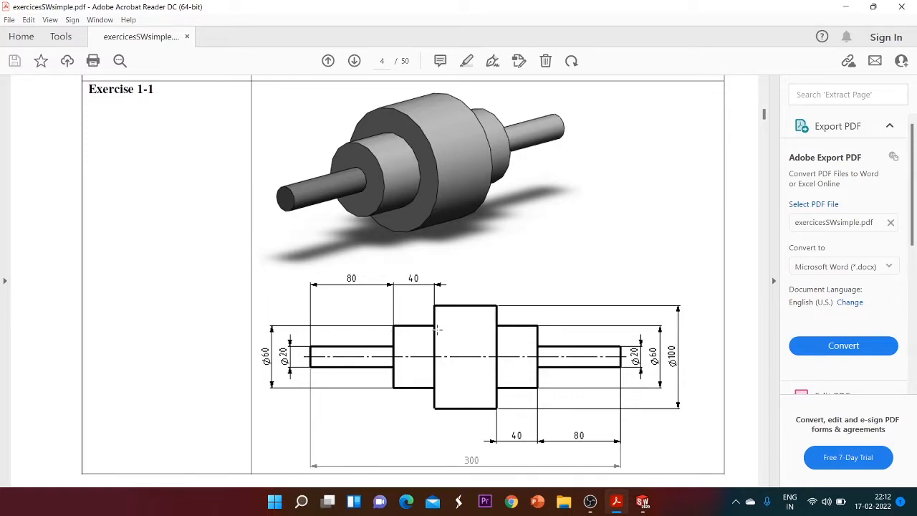
pyautogui.click(642, 505)
pyautogui.click(703, 450)
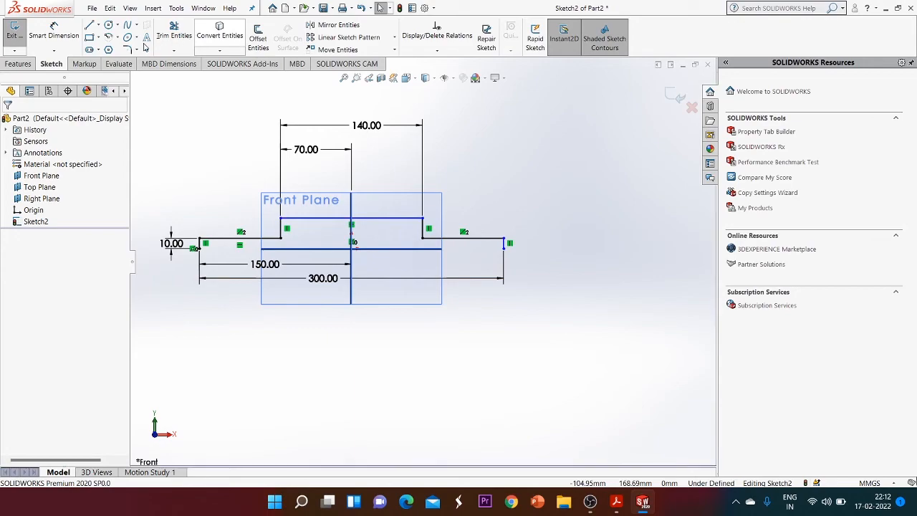
# Draw a third rectangle about 112 mm wide and 55 mm tall from the horizontal axis over the middle step
pyautogui.click(89, 37)
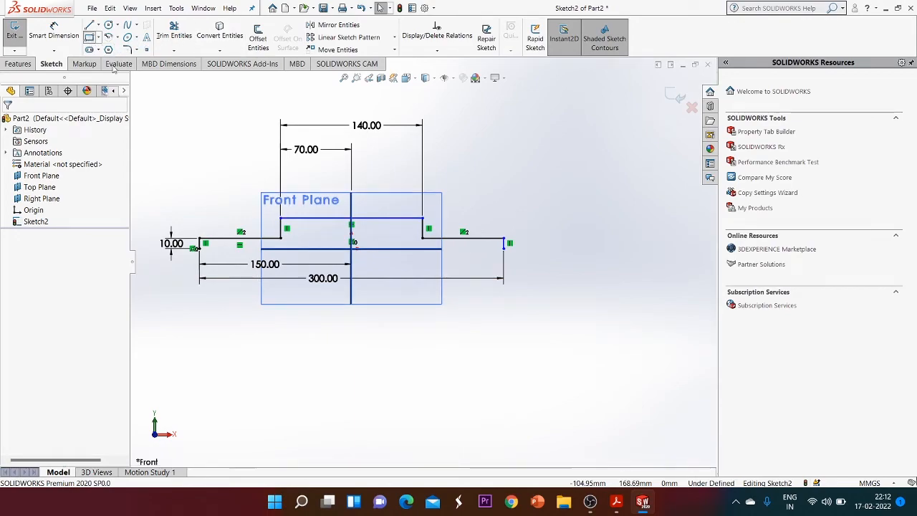
pyautogui.click(293, 250)
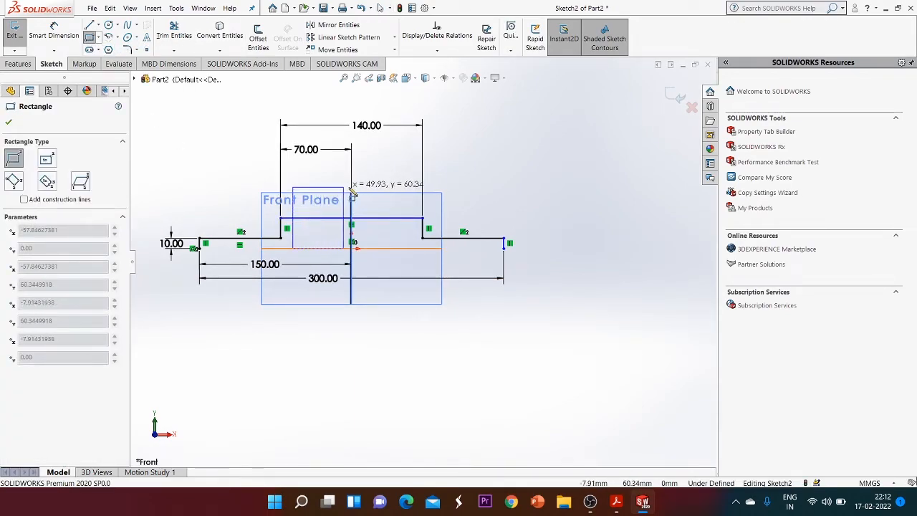
pyautogui.click(406, 193)
pyautogui.click(9, 121)
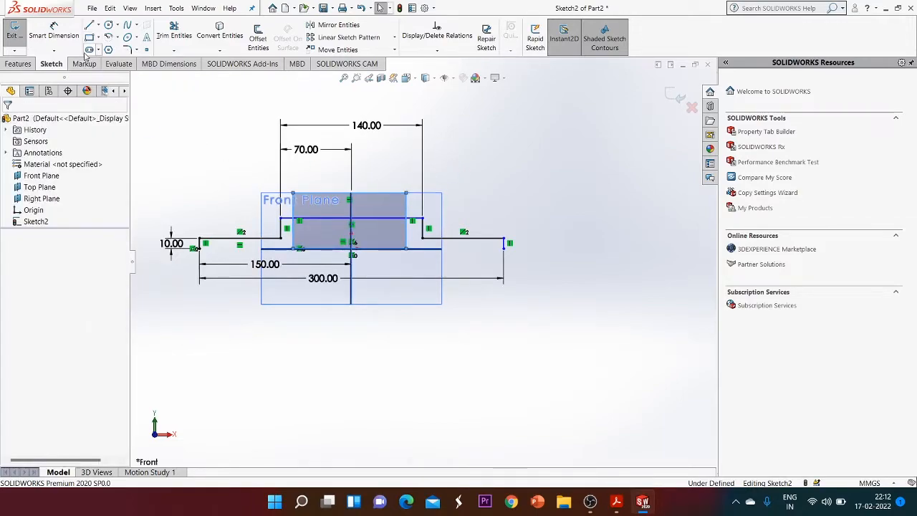
# Dimension the third rectangle's height as 50 mm
pyautogui.click(54, 32)
pyautogui.click(406, 215)
pyautogui.click(547, 213)
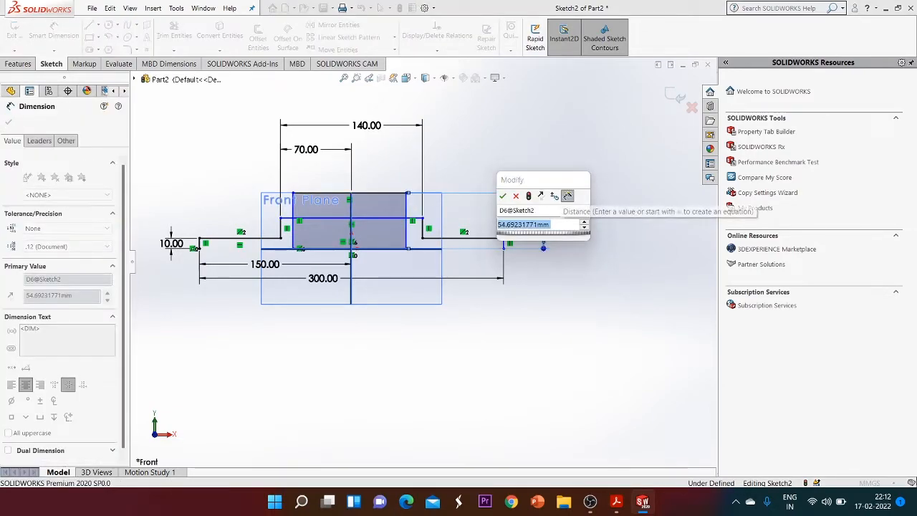
pyautogui.write('50')
pyautogui.press('Return')
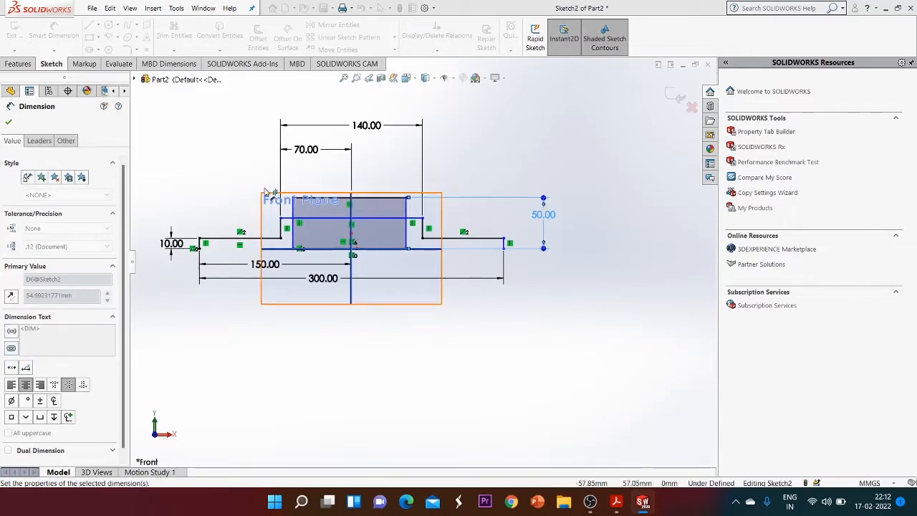
# Dimension the third rectangle's width as 60 mm
pyautogui.click(369, 203)
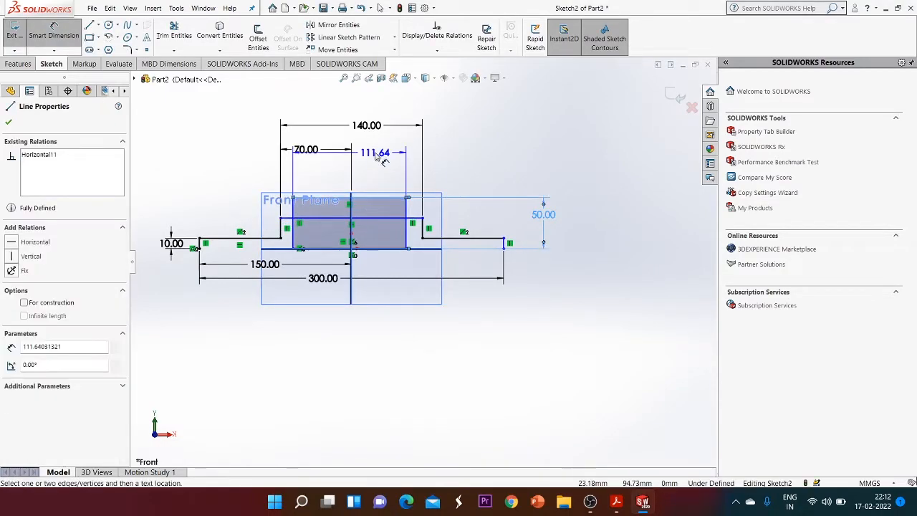
pyautogui.click(378, 156)
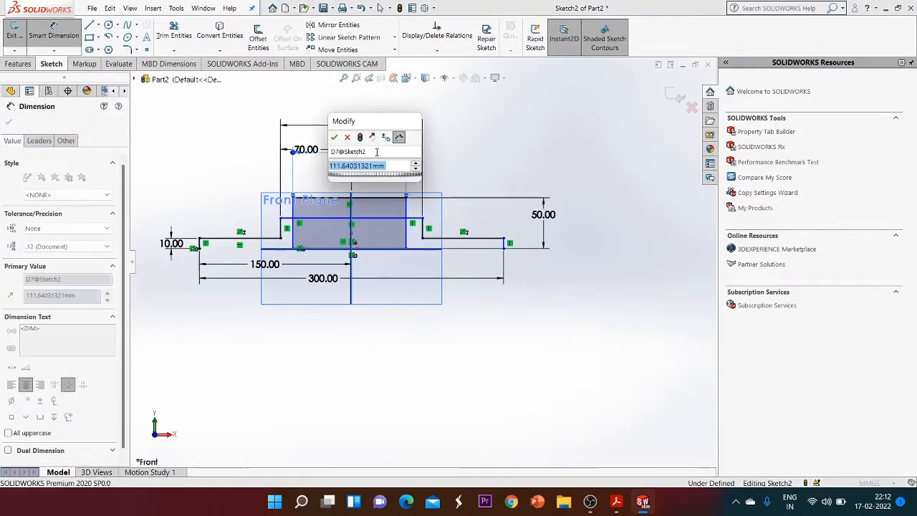
pyautogui.write('60')
pyautogui.press('Return')
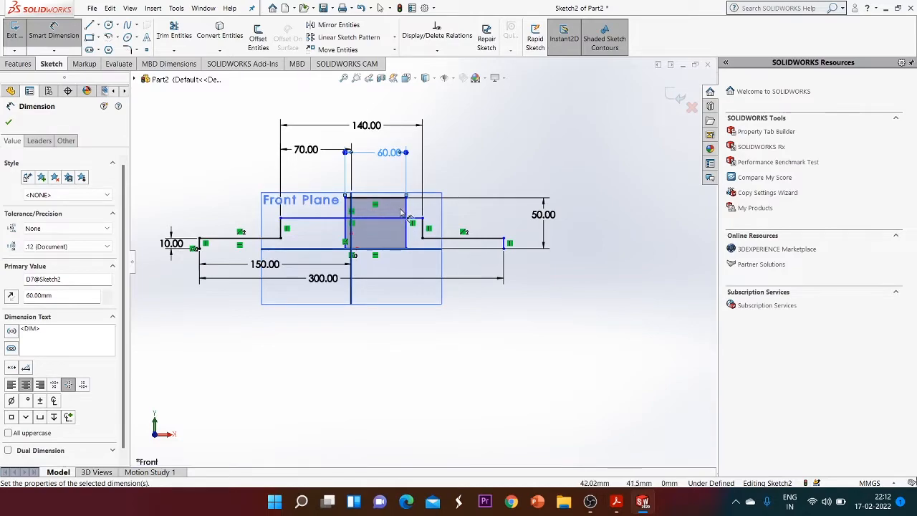
pyautogui.click(370, 216)
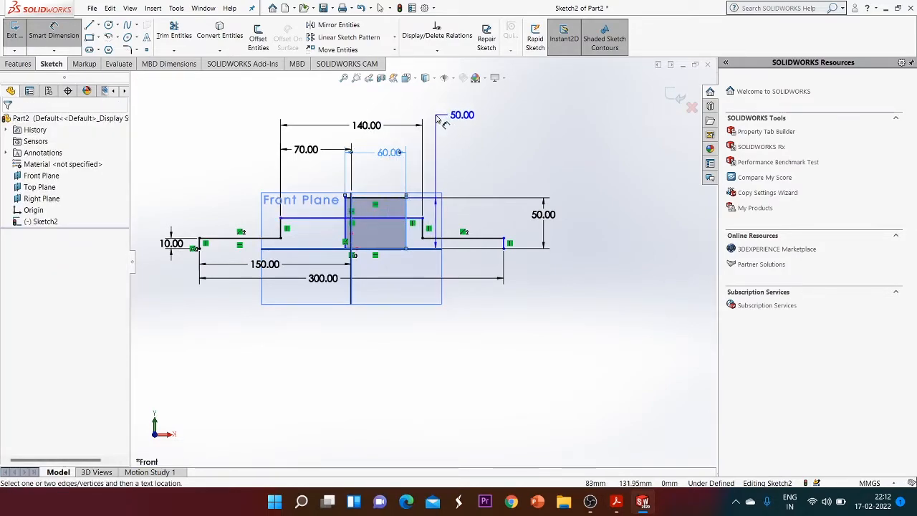
pyautogui.press('Escape')
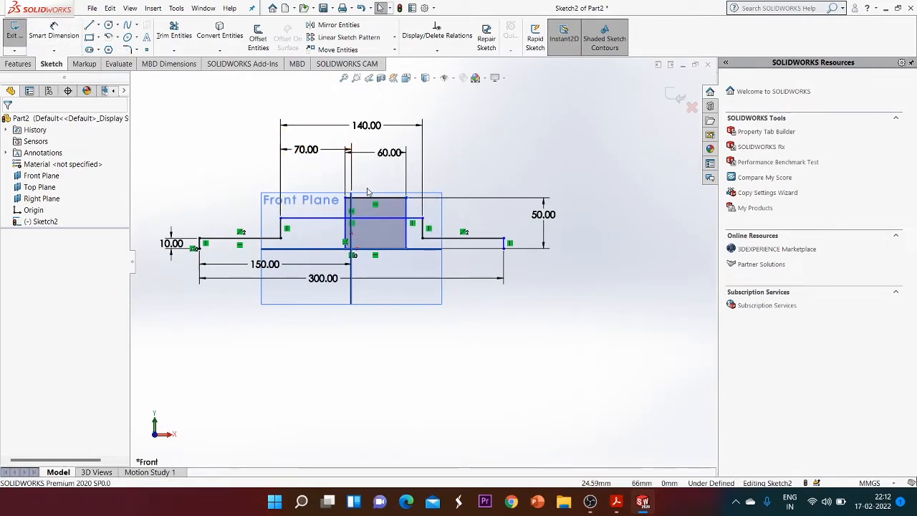
# Dimension the distance from the third rectangle's left edge to the vertical centerline as 30 mm
pyautogui.click(53, 32)
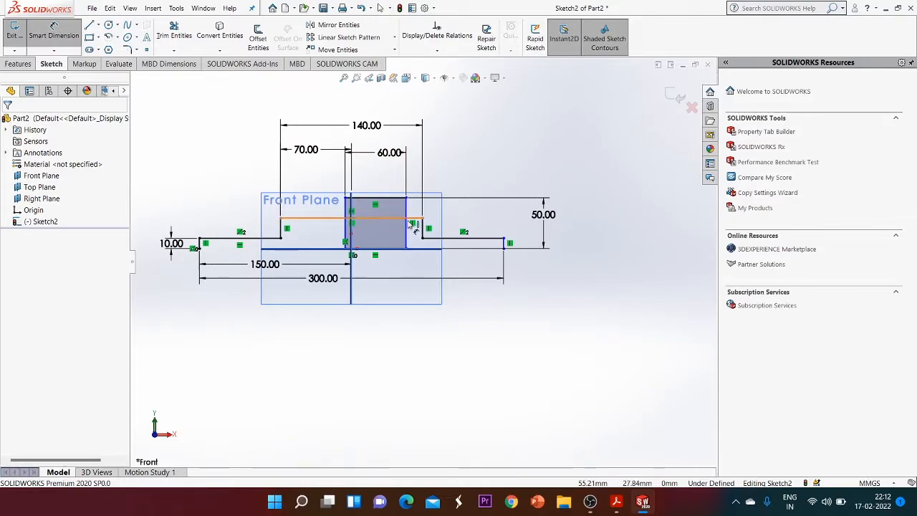
pyautogui.click(399, 219)
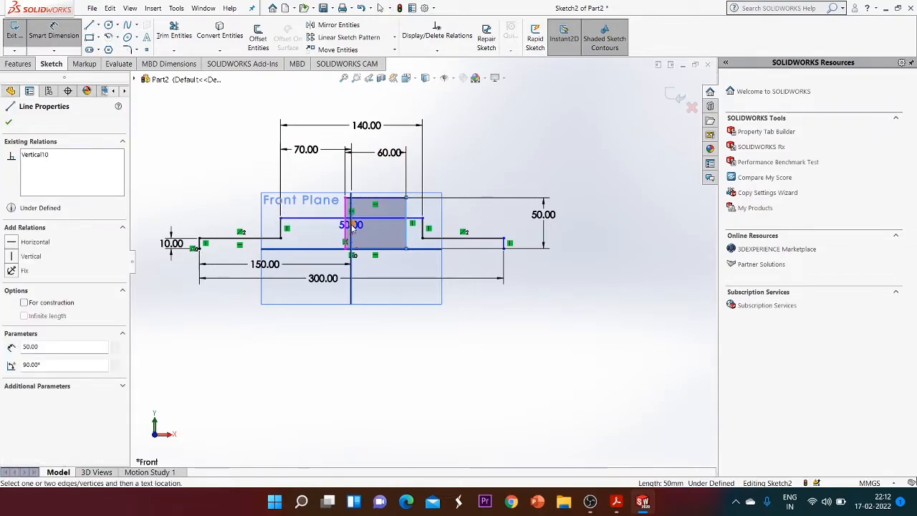
pyautogui.scroll(-3, 355, 228)
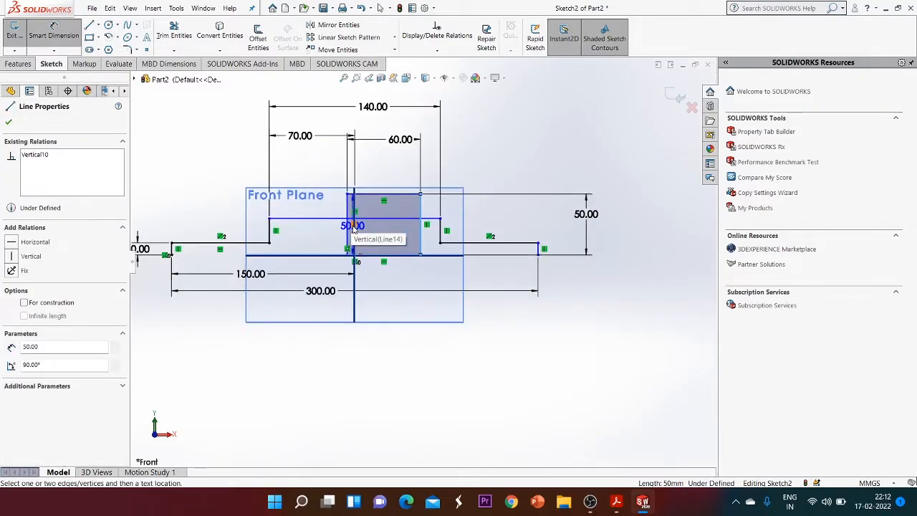
pyautogui.scroll(-2, 360, 230)
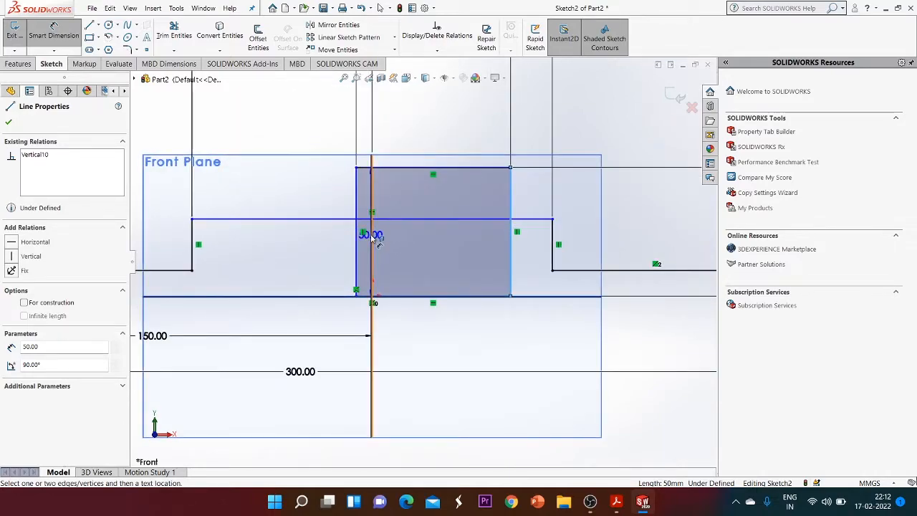
pyautogui.click(373, 232)
pyautogui.click(442, 136)
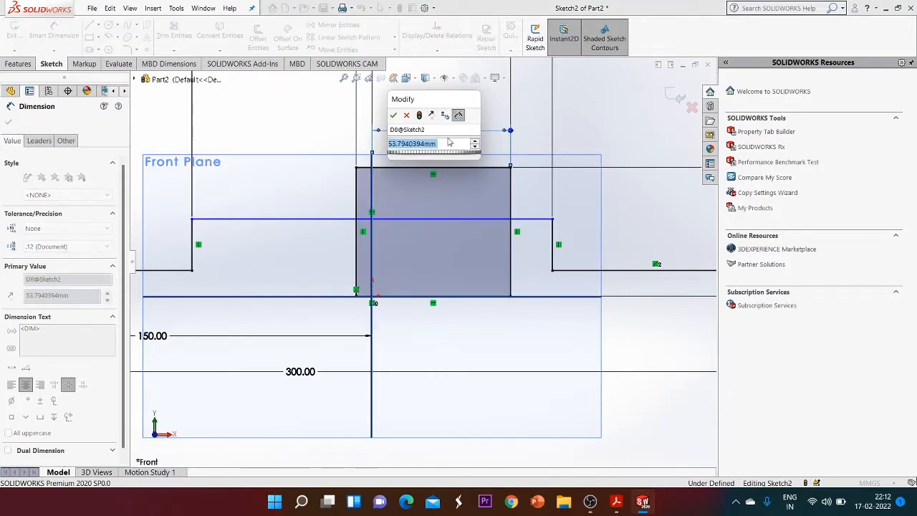
pyautogui.write('30')
pyautogui.press('Return')
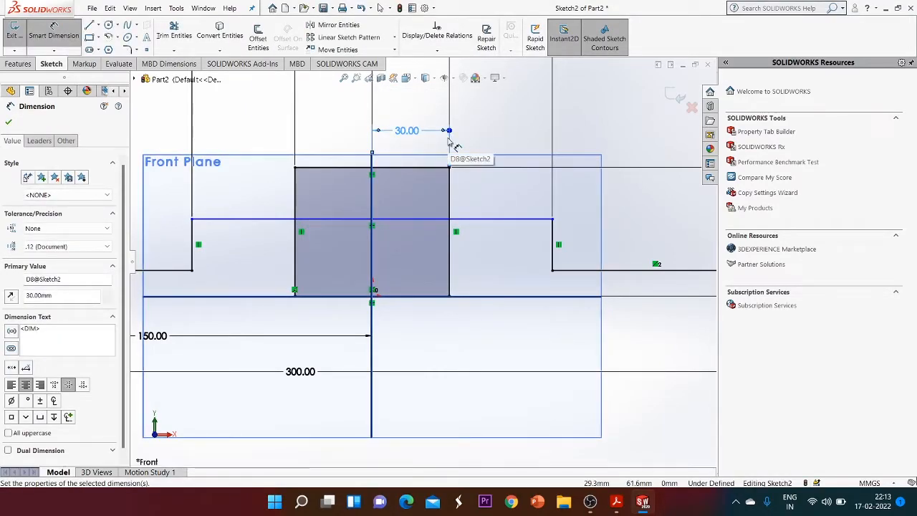
pyautogui.click(8, 122)
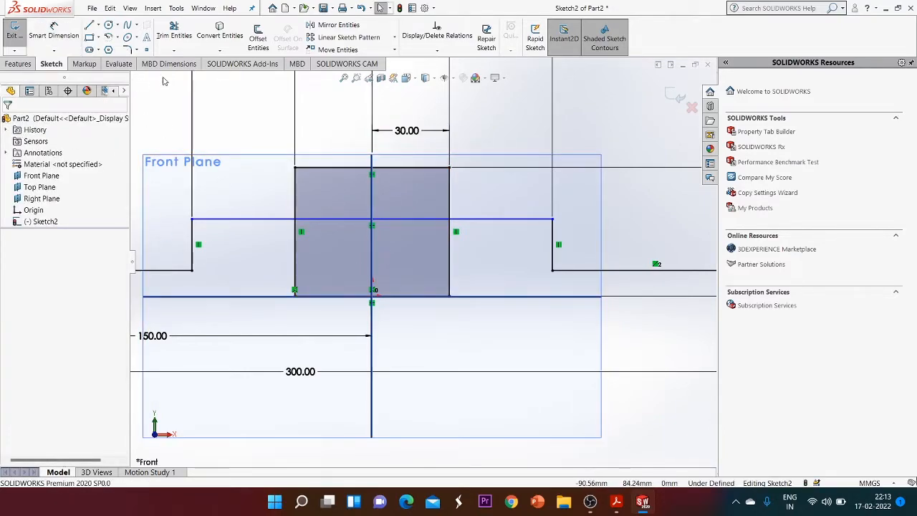
# Trim the overlapping segments inside the middle step so the stepped profile outline is clean
pyautogui.click(174, 33)
pyautogui.moveTo(334, 250); pyautogui.dragTo(335, 201)
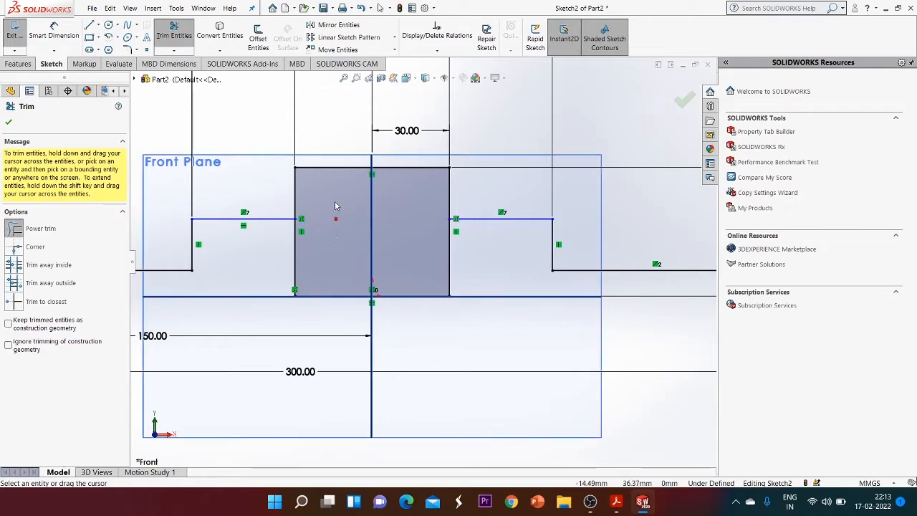
pyautogui.moveTo(469, 267); pyautogui.dragTo(422, 271)
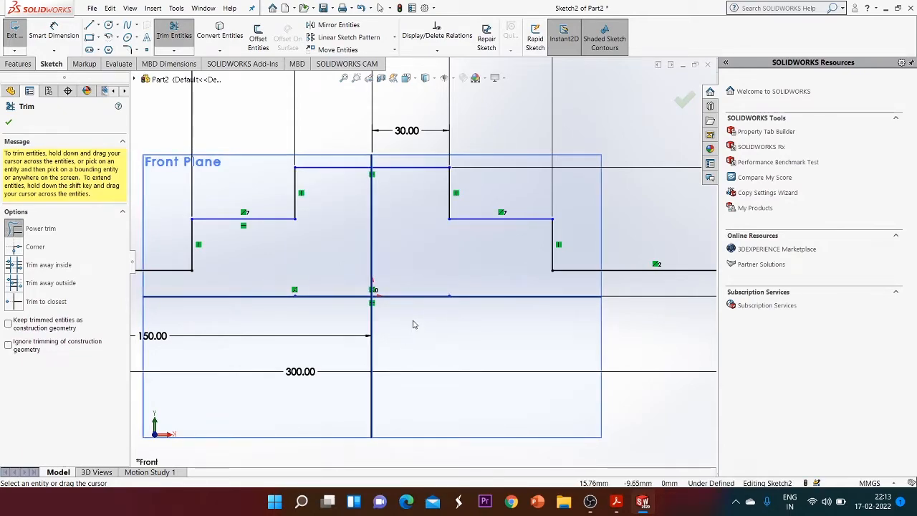
pyautogui.moveTo(347, 333); pyautogui.dragTo(356, 273)
pyautogui.scroll(4, 356, 272)
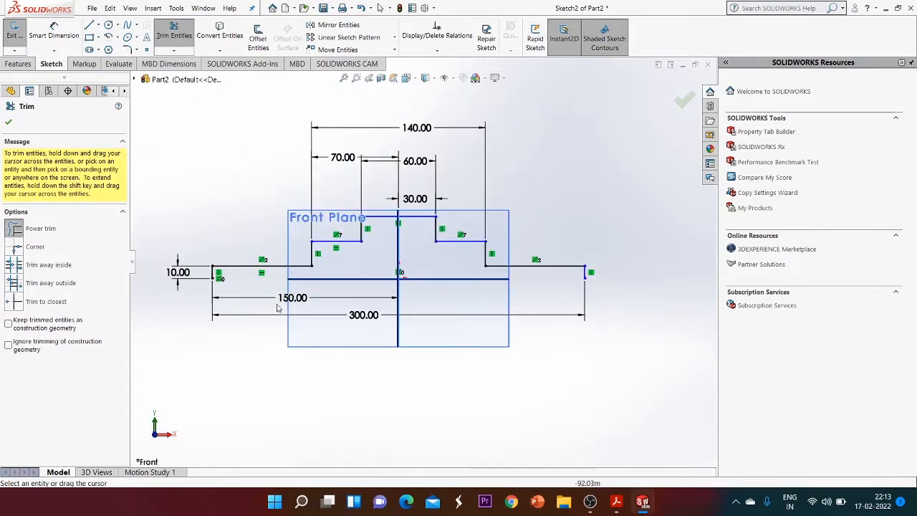
pyautogui.click(8, 122)
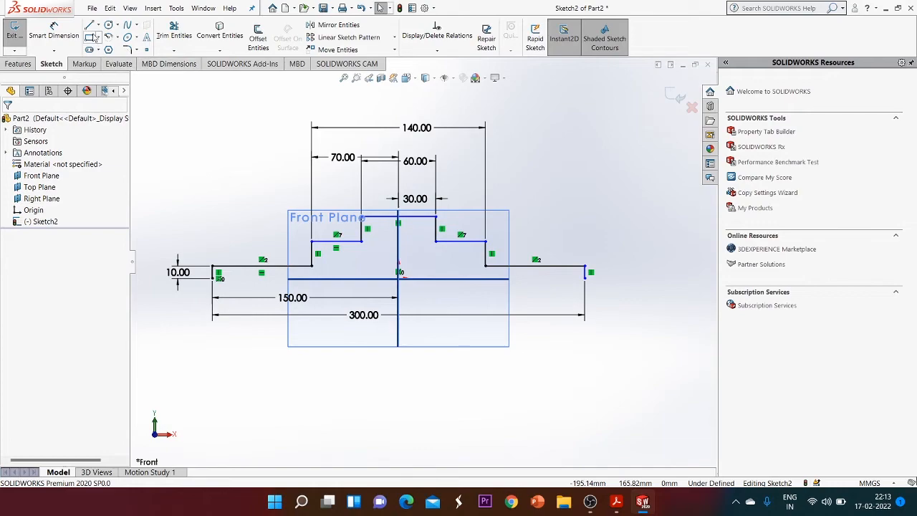
# Draw a horizontal line along the bottom of the profile from its left end to its right end, closing it
pyautogui.click(88, 25)
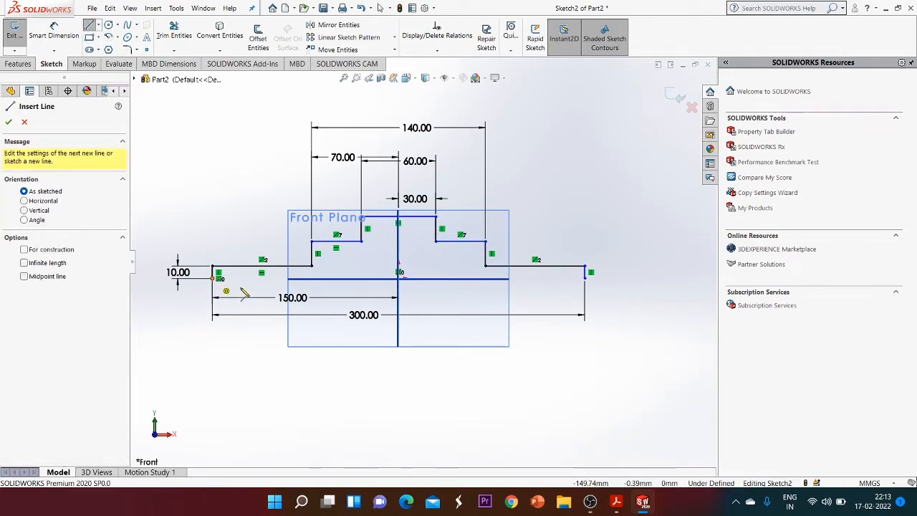
pyautogui.click(213, 278)
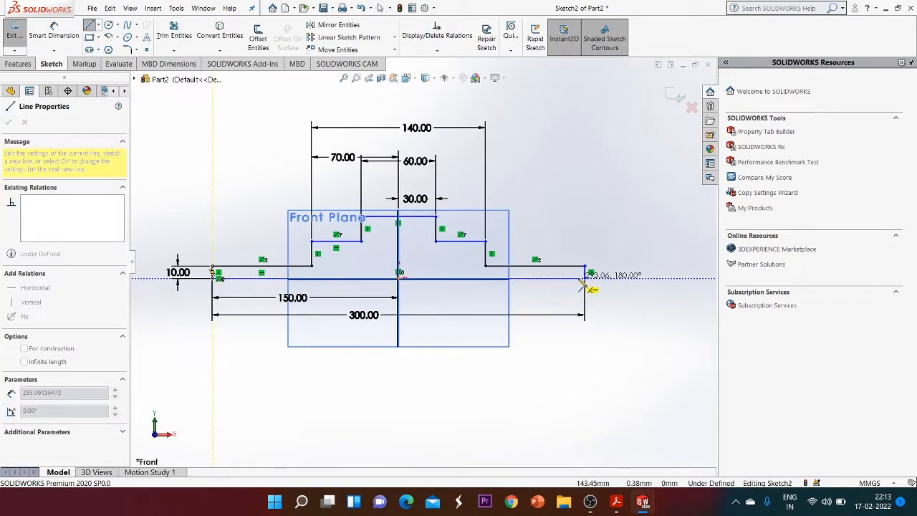
pyautogui.click(588, 283)
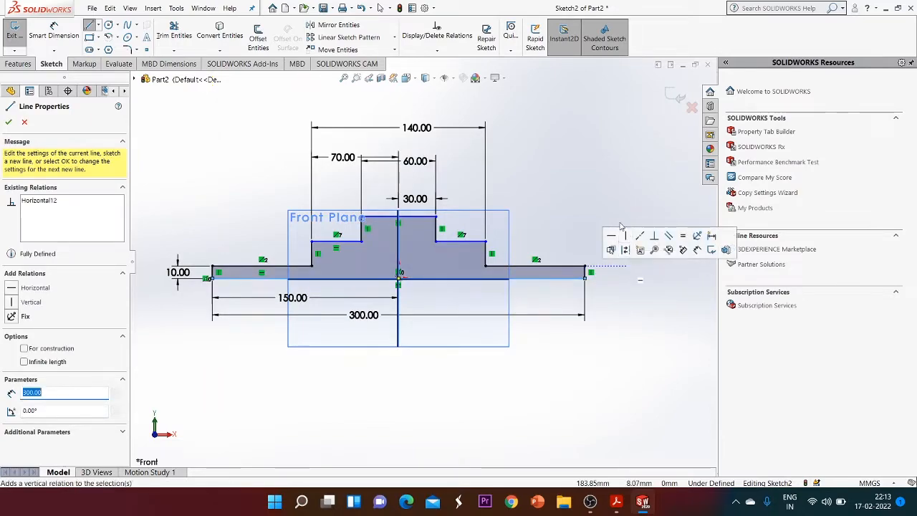
pyautogui.press('Escape')
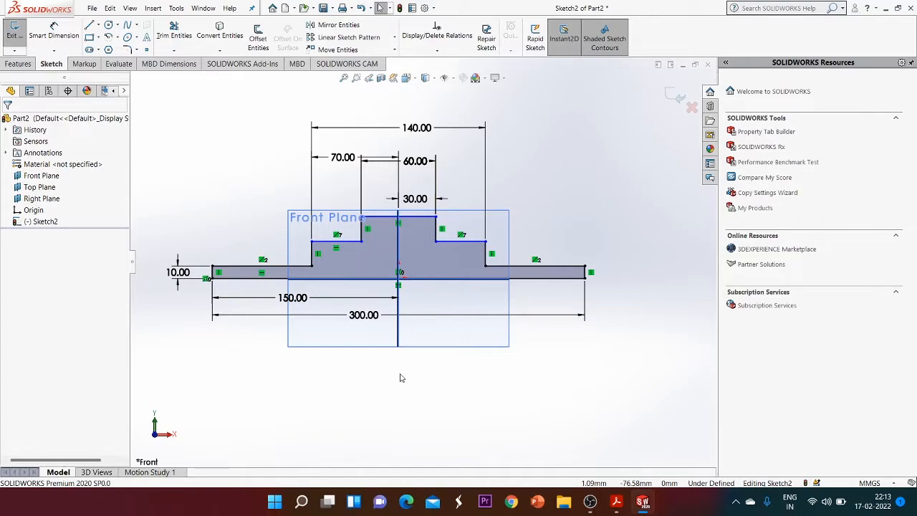
# Start a Revolved Boss/Base using the bottom horizontal line as the axis of revolution
pyautogui.click(32, 66)
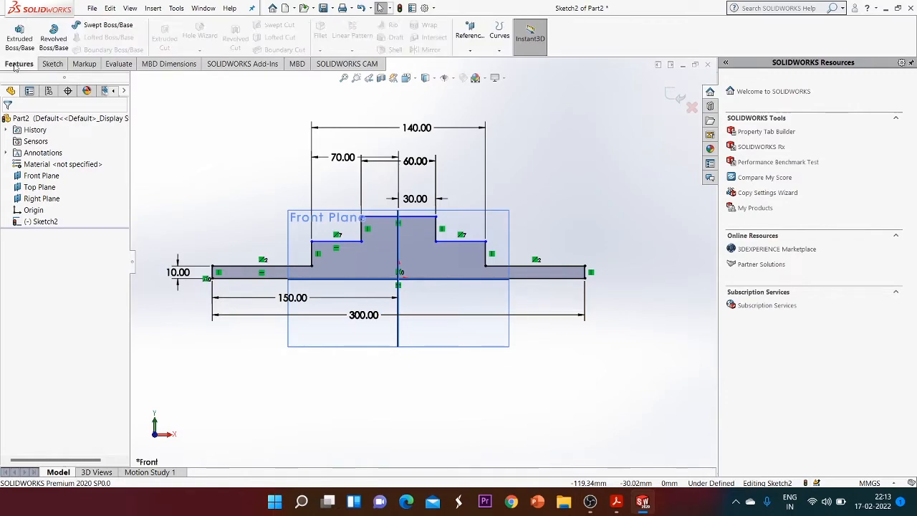
pyautogui.click(52, 47)
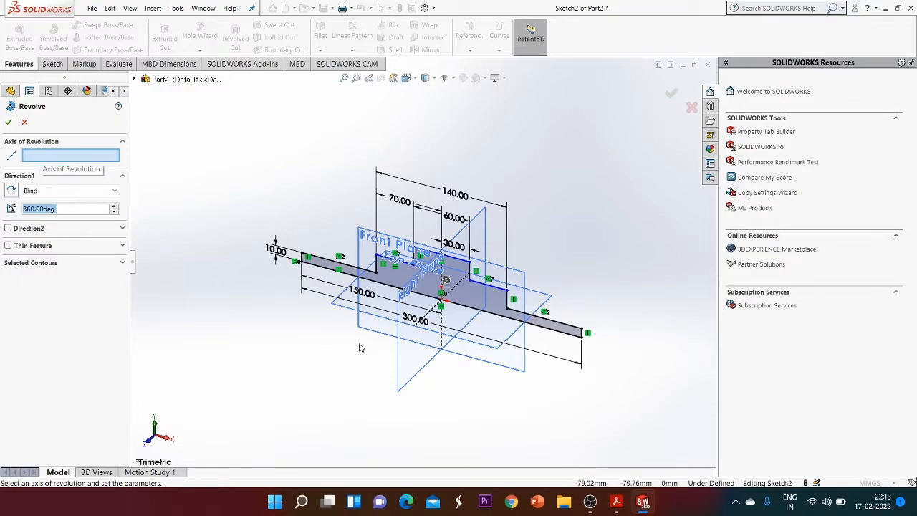
pyautogui.click(338, 274)
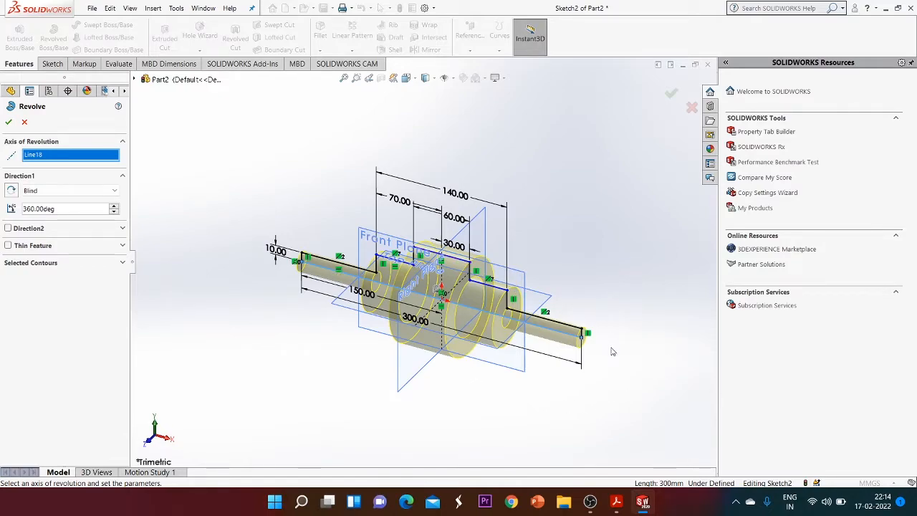
pyautogui.click(113, 192)
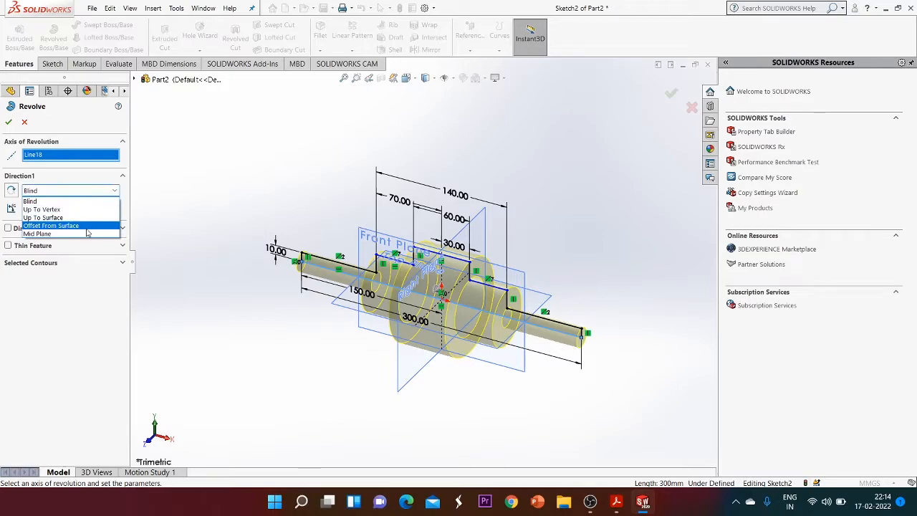
pyautogui.click(172, 187)
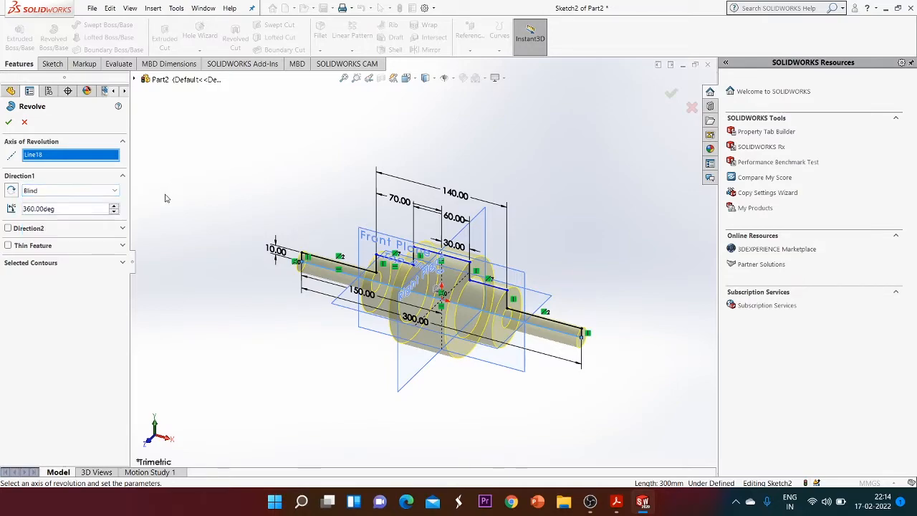
# Try a revolve angle of 270 degrees
pyautogui.click(77, 208)
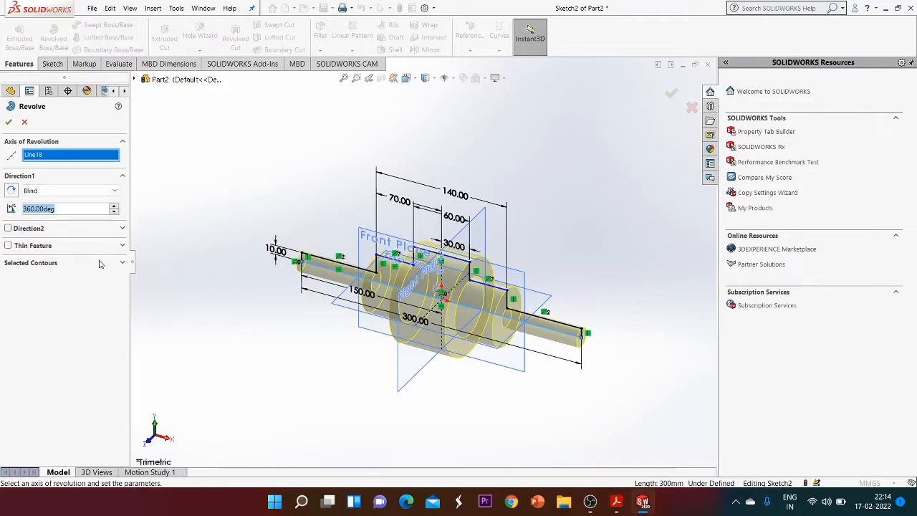
pyautogui.write('270')
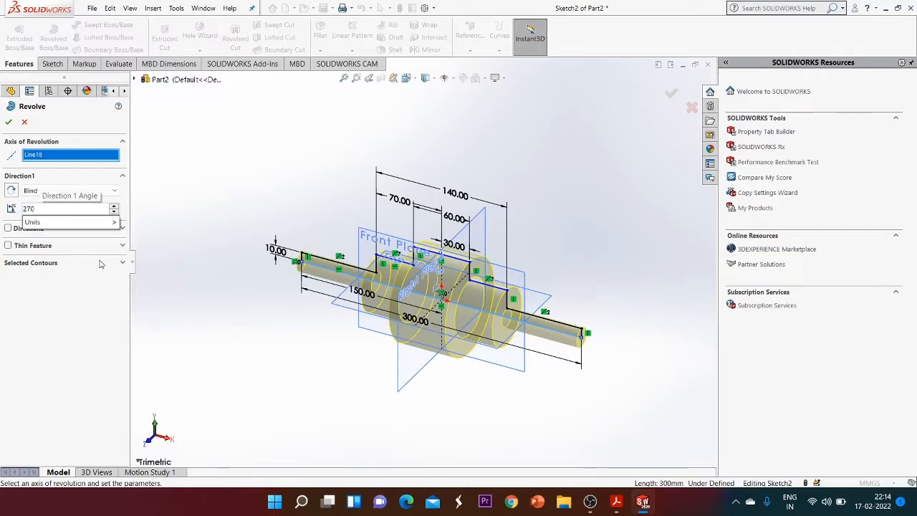
pyautogui.press('Return')
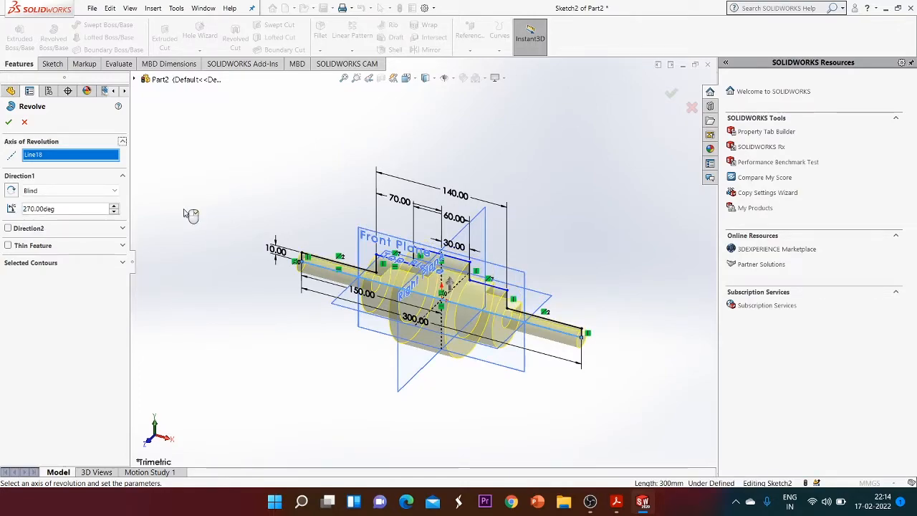
# Set the revolve angle to 360 degrees
pyautogui.moveTo(59, 210); pyautogui.dragTo(21, 210)
pyautogui.write('360')
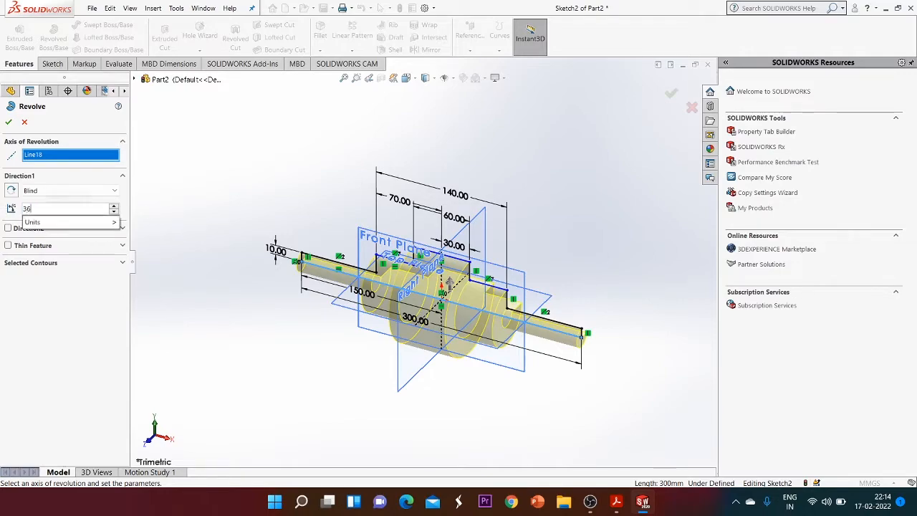
pyautogui.press('Return')
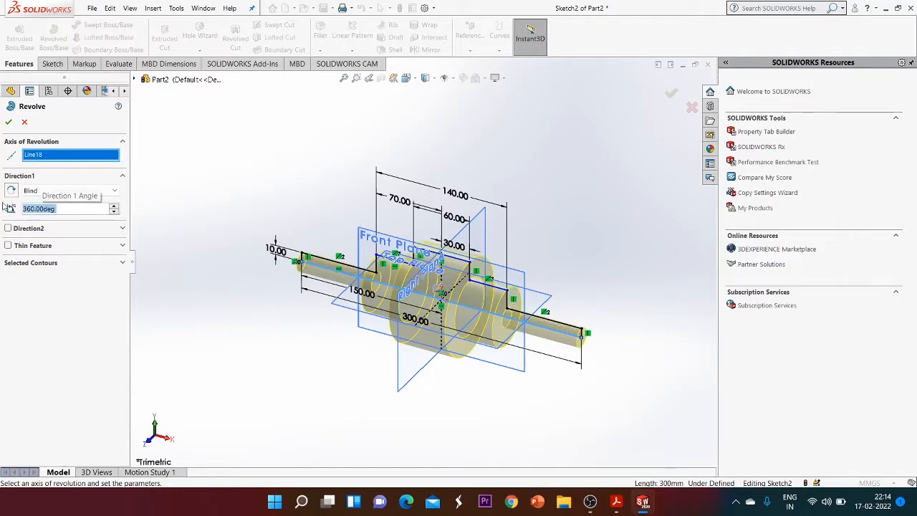
# Toggle the Direction 2 and Thin Feature options on and off to preview their effect
pyautogui.click(123, 228)
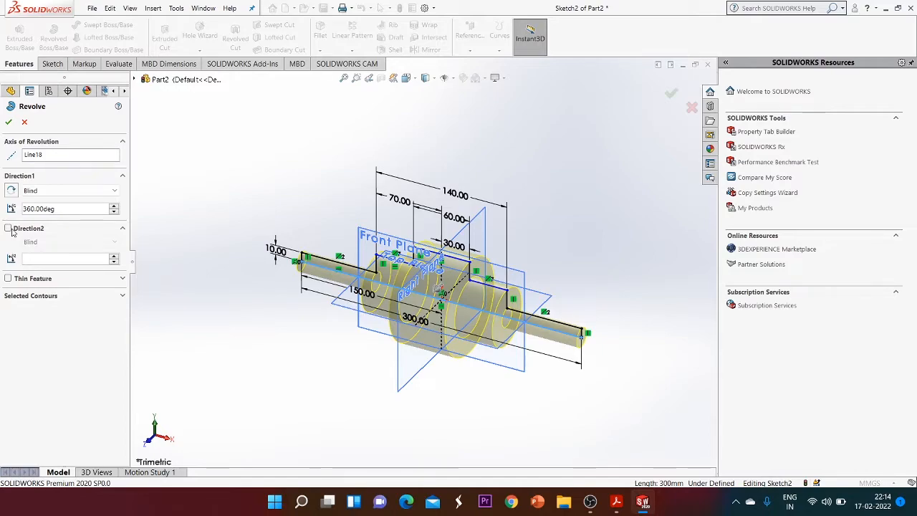
pyautogui.click(8, 229)
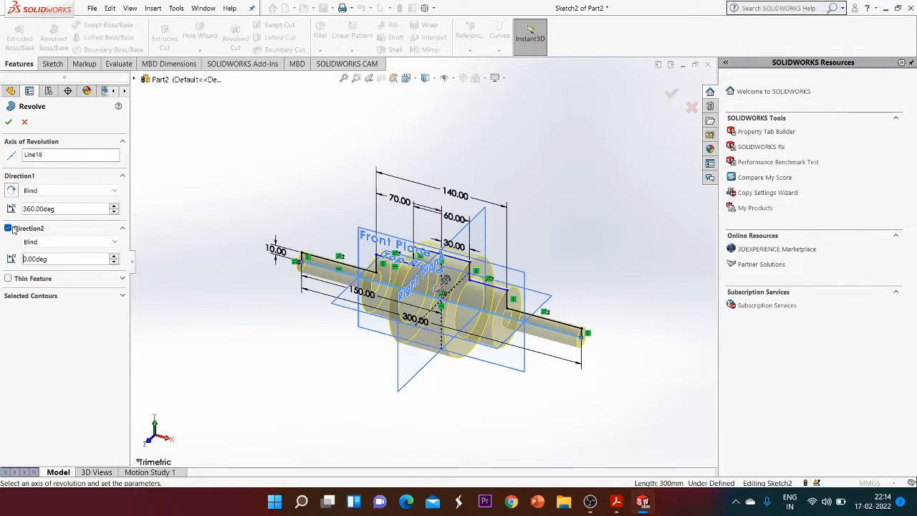
pyautogui.click(8, 228)
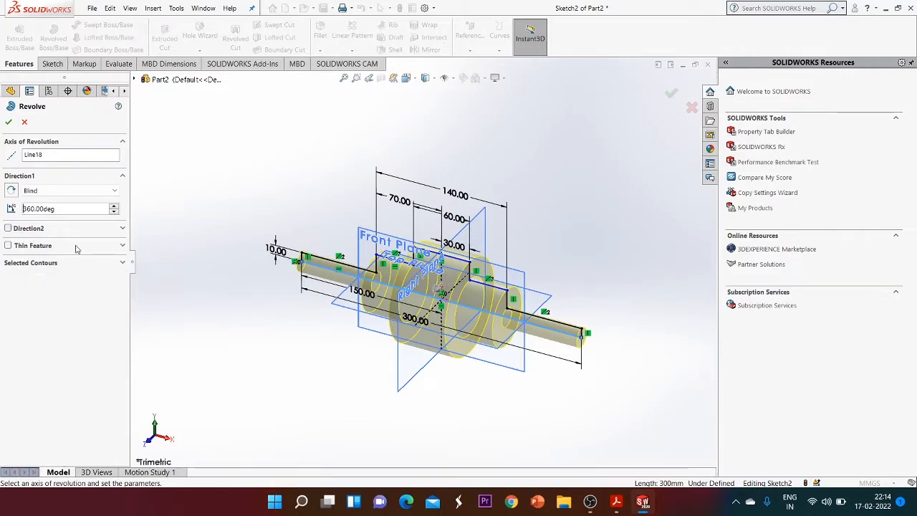
pyautogui.click(122, 247)
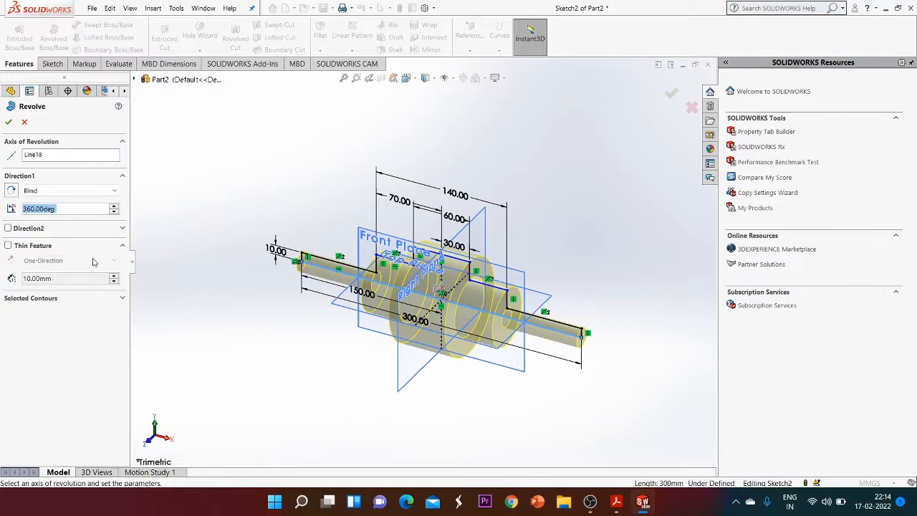
pyautogui.click(8, 246)
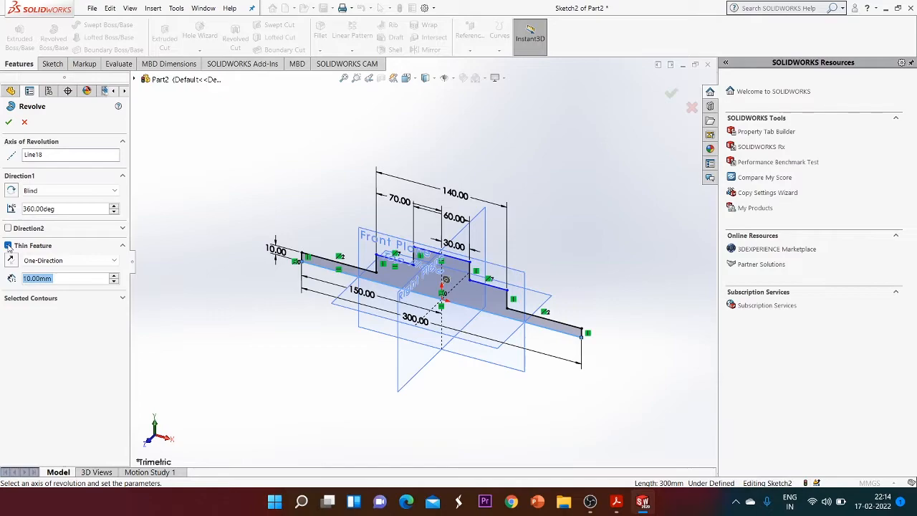
pyautogui.click(8, 246)
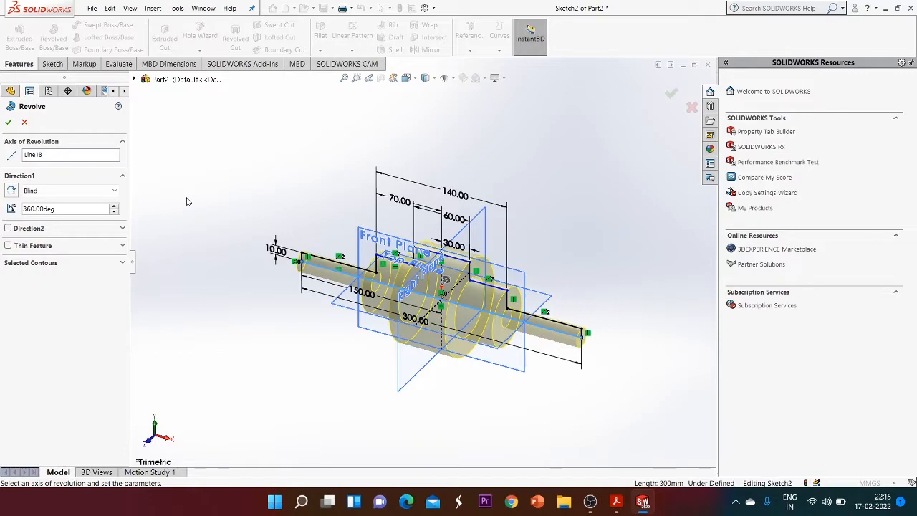
# Accept the 360-degree revolve and switch to an isometric view of the shaft
pyautogui.click(8, 122)
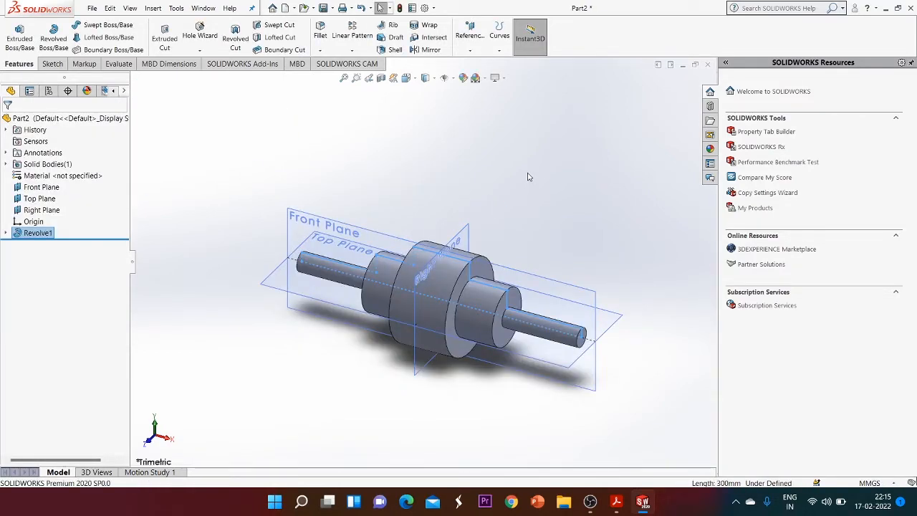
pyautogui.press('space')
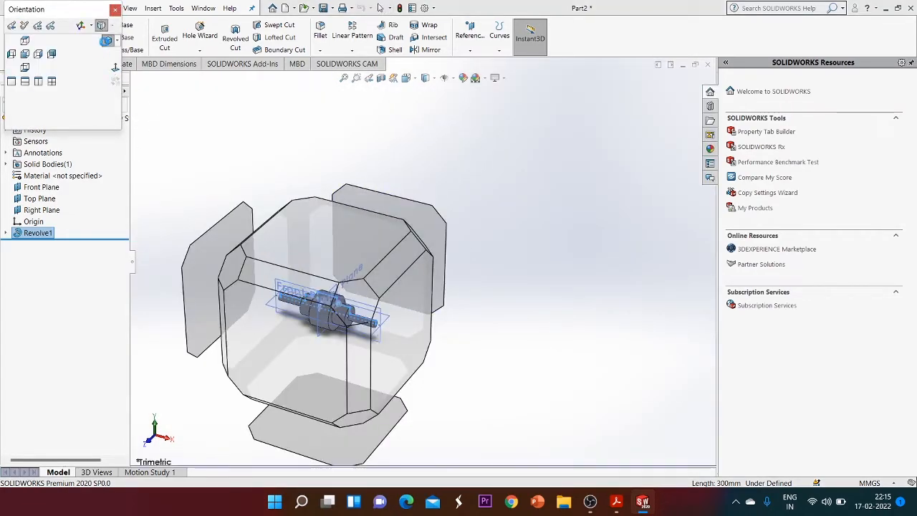
pyautogui.click(104, 41)
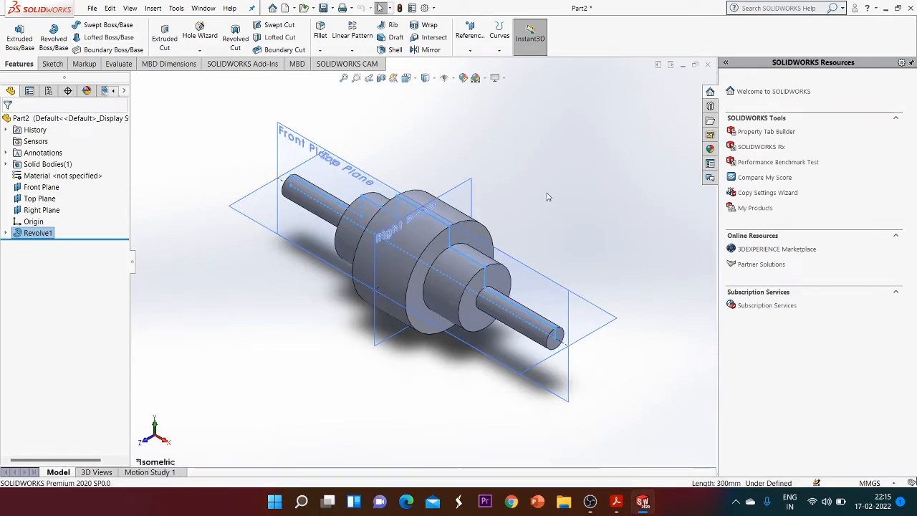
# Switch to the Exercise 1-1 PDF to compare the drawing, then return to the model
pyautogui.moveTo(616, 503)
pyautogui.click(579, 453)
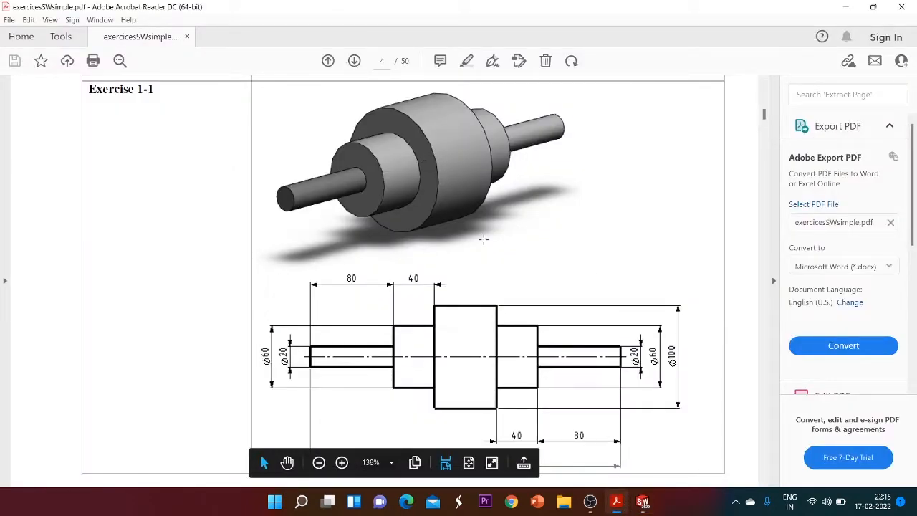
pyautogui.moveTo(641, 501)
pyautogui.click(666, 437)
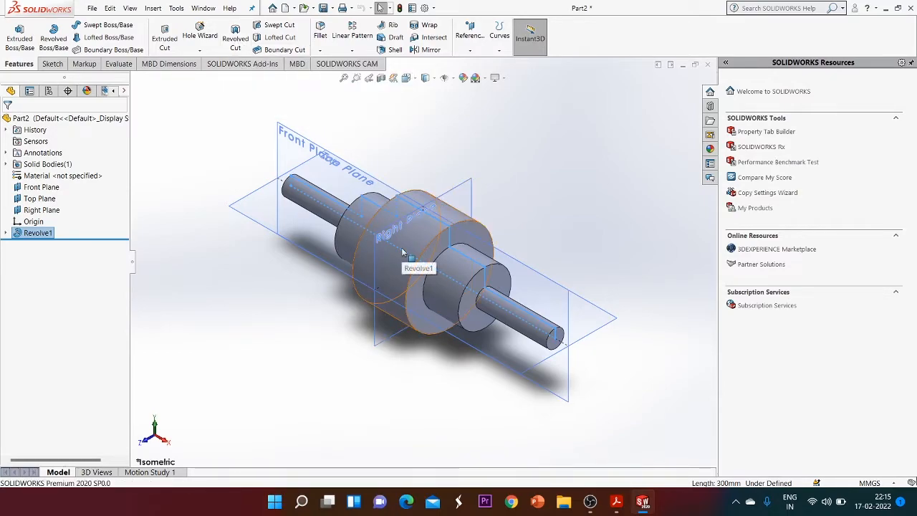
pyautogui.click(359, 173)
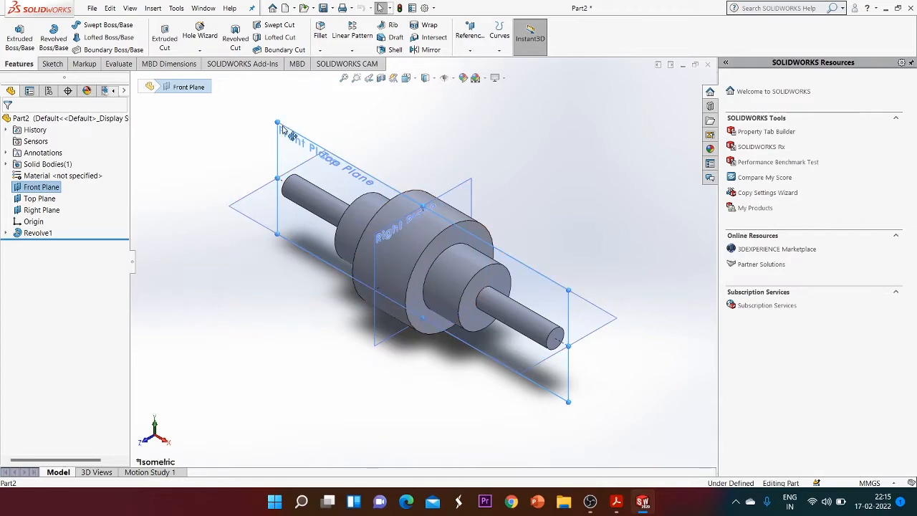
pyautogui.click(54, 63)
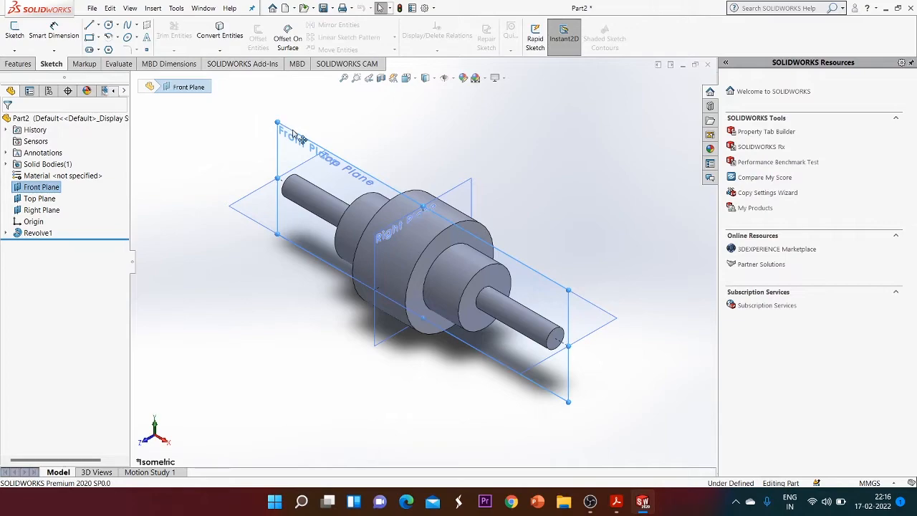
pyautogui.click(17, 37)
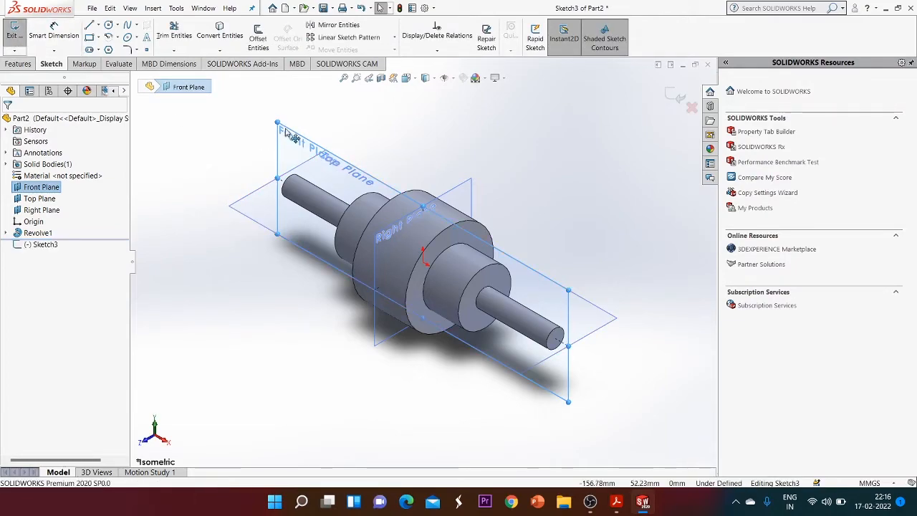
pyautogui.click(676, 96)
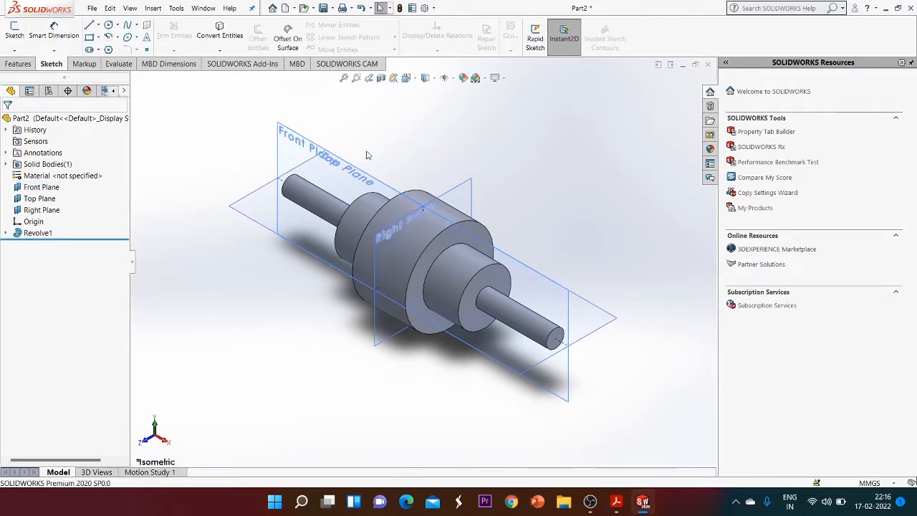
# Open a new sketch on the Front Plane and view it normal to the plane
pyautogui.click(319, 149)
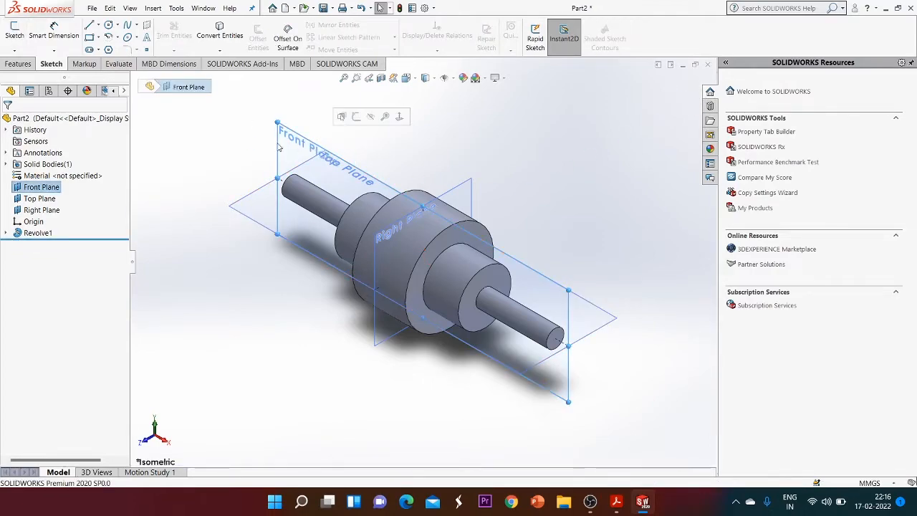
pyautogui.click(15, 34)
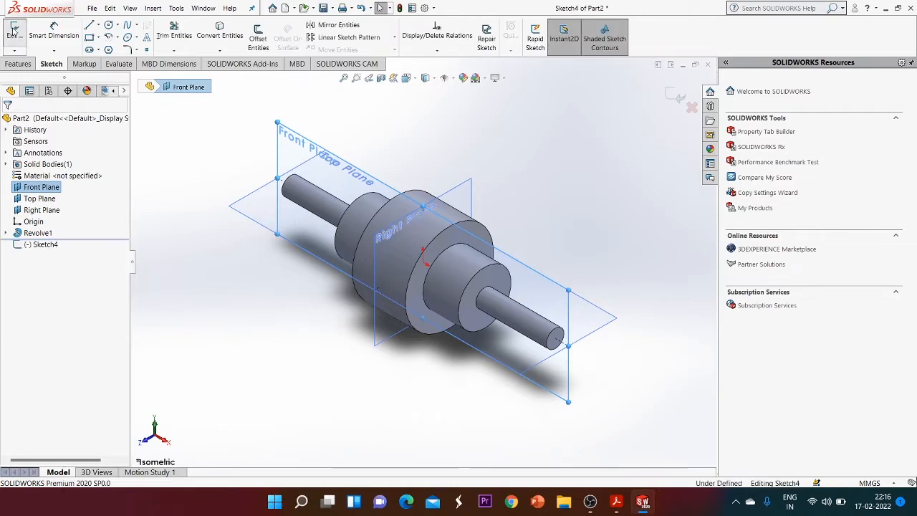
pyautogui.rightClick(310, 145)
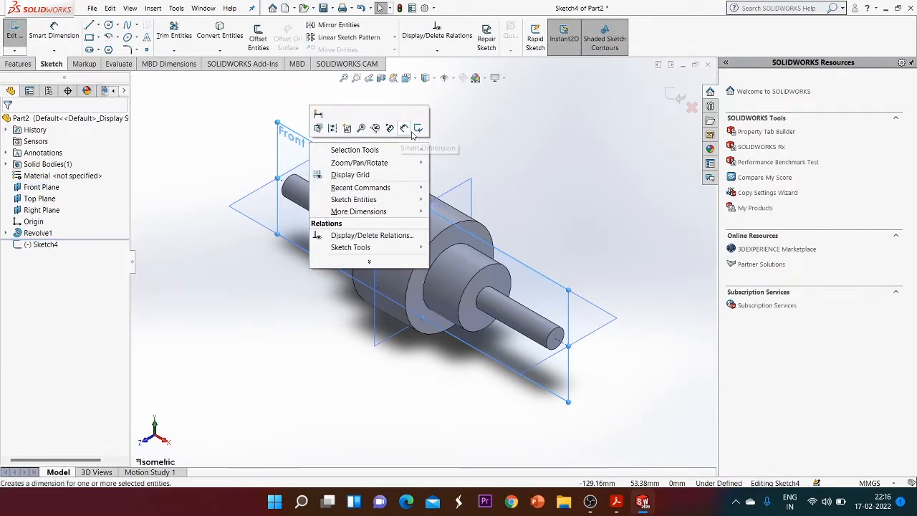
pyautogui.click(465, 127)
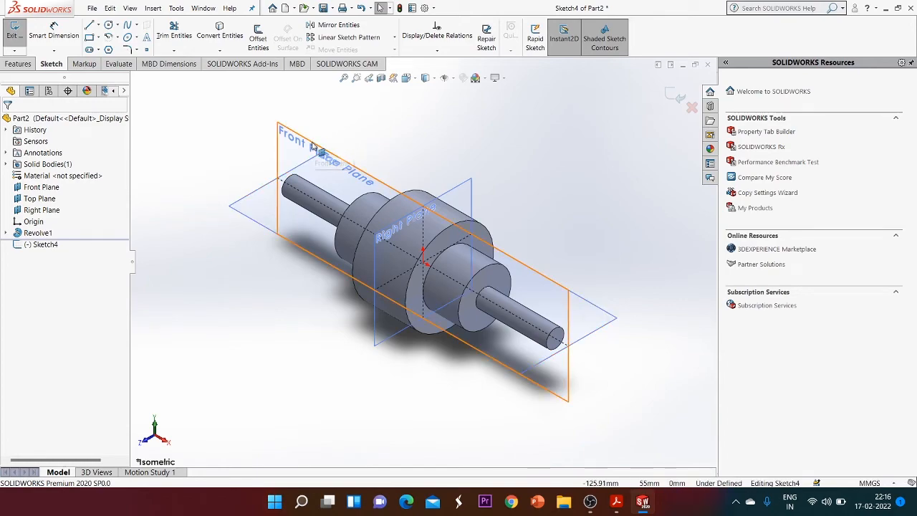
pyautogui.hotkey('ctrl', '8')
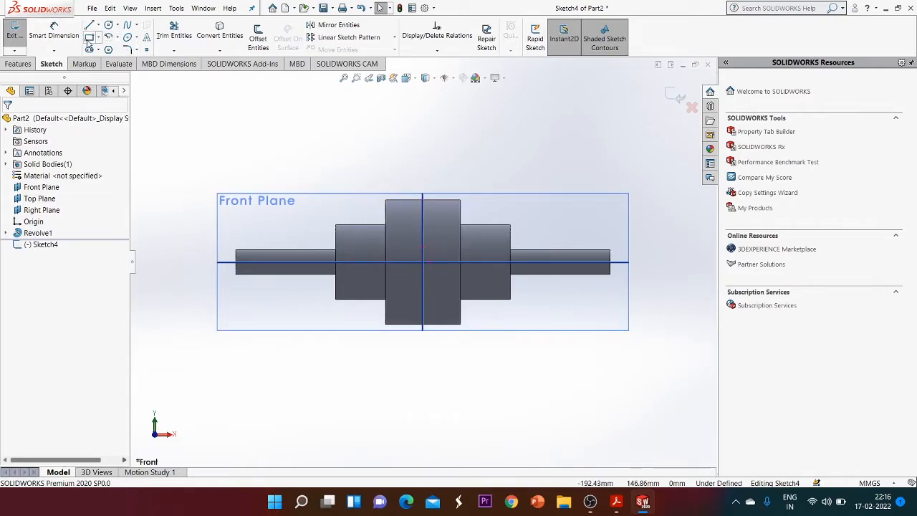
# Draw a rectangle about 34 by 19 mm straddling the top edge of the largest-diameter step
pyautogui.click(407, 208)
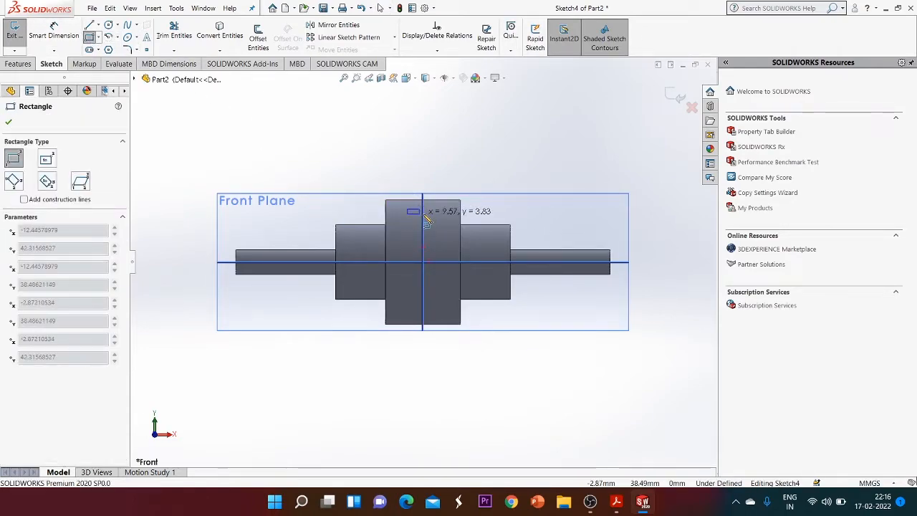
pyautogui.press('Escape')
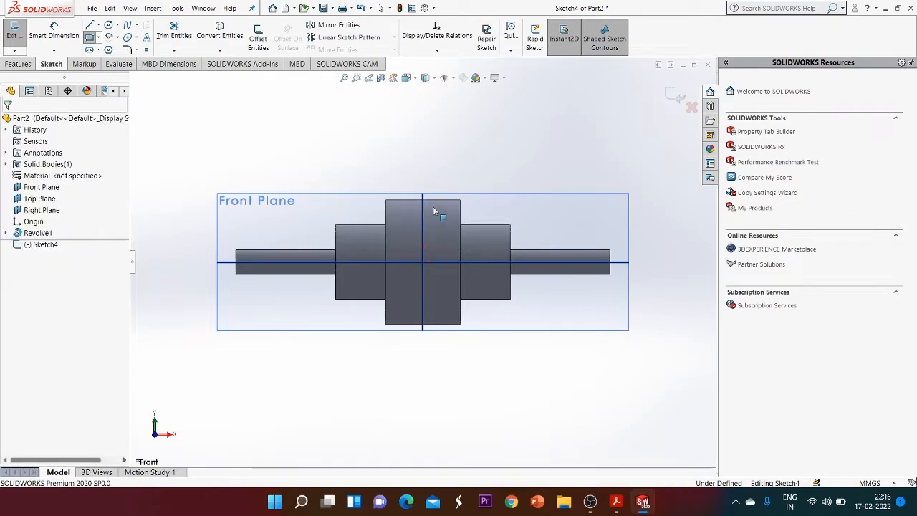
pyautogui.click(402, 189)
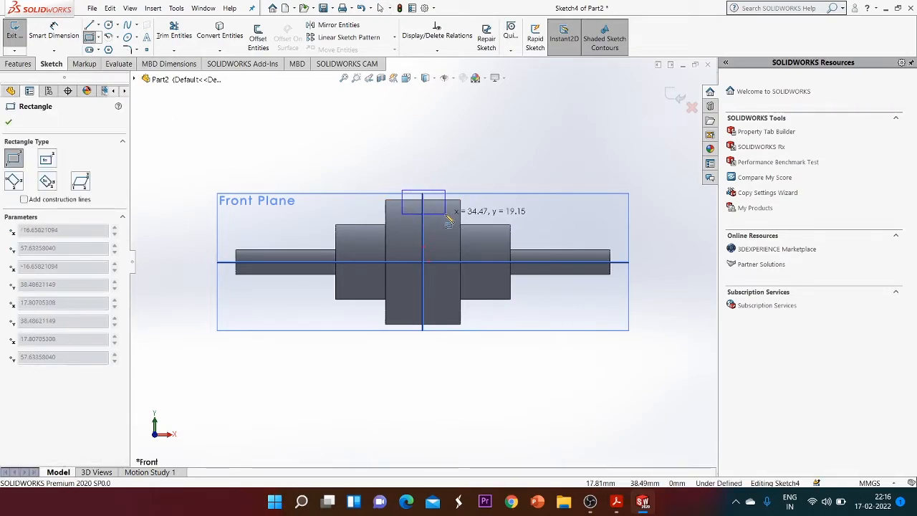
pyautogui.click(445, 213)
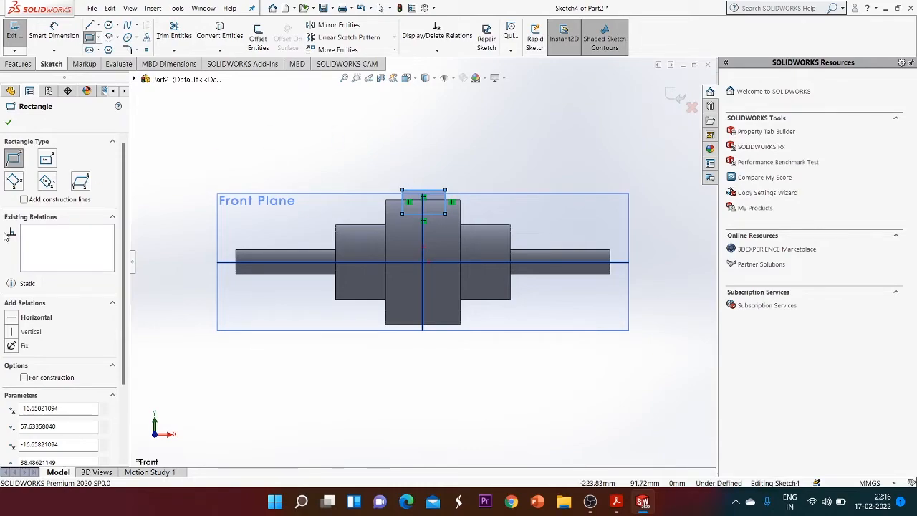
pyautogui.click(9, 122)
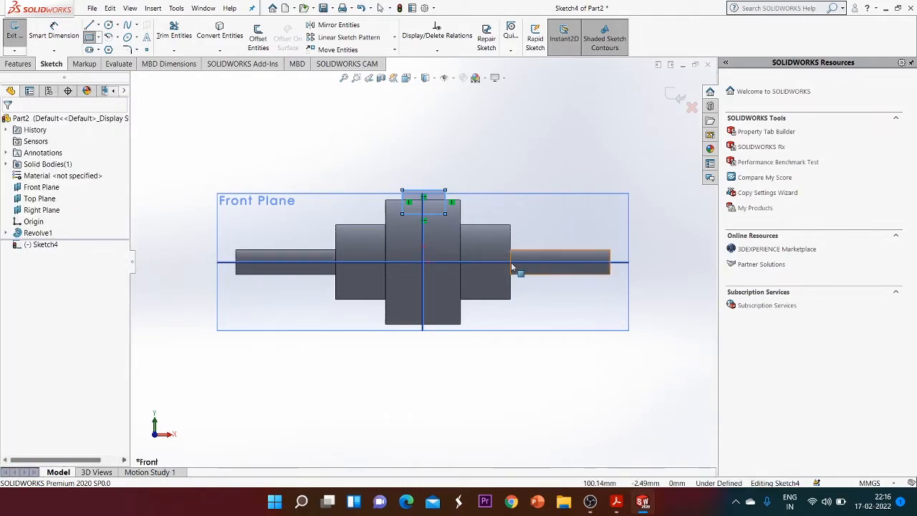
pyautogui.press('Escape')
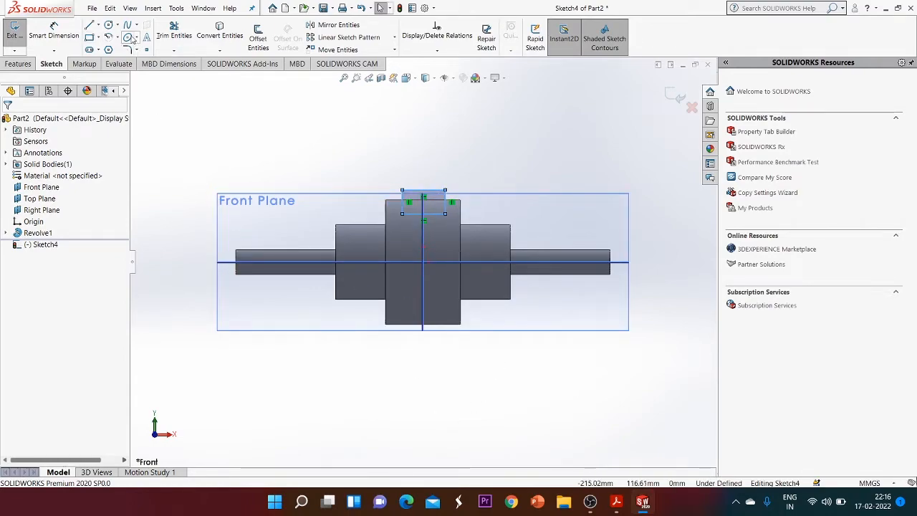
# Draw a centerline along the shaft axis spanning its full length
pyautogui.click(96, 25)
pyautogui.click(122, 50)
pyautogui.click(227, 265)
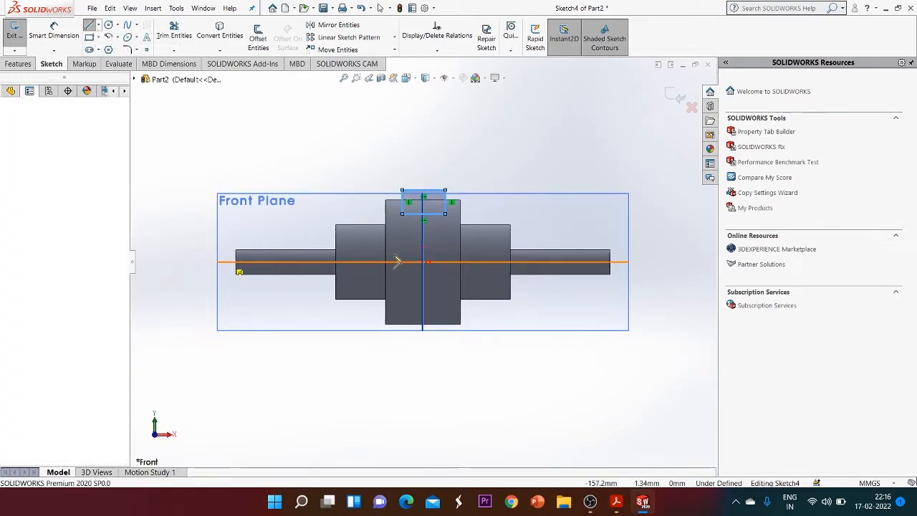
pyautogui.click(623, 261)
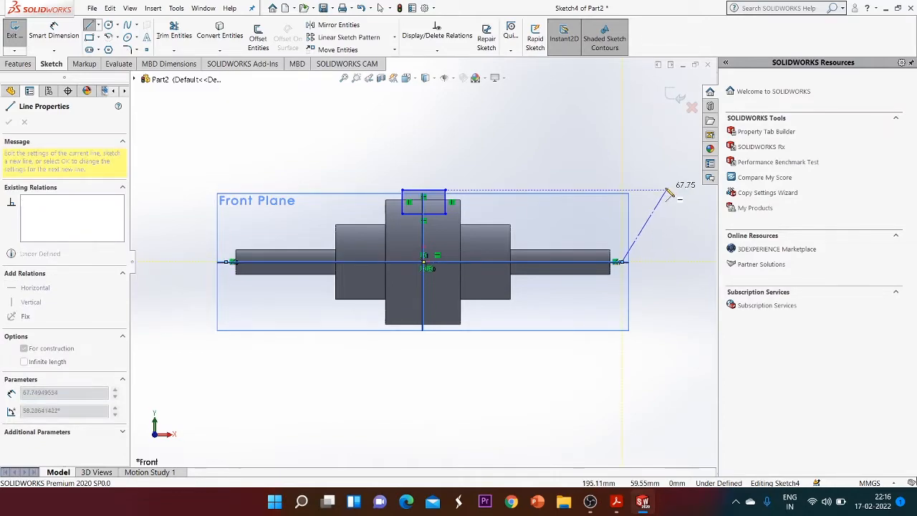
pyautogui.press('Escape')
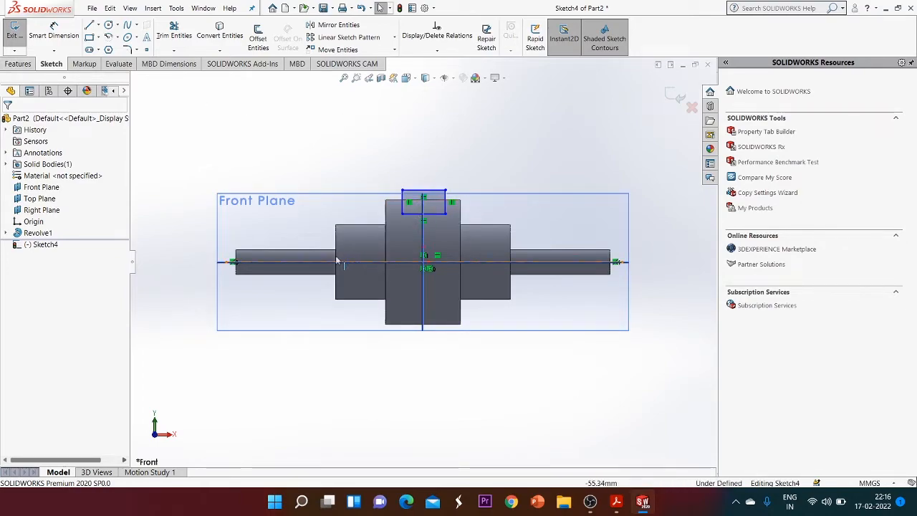
# Create a Revolved Cut of the rectangle 360 degrees about the centerline to groove the largest step
pyautogui.click(18, 64)
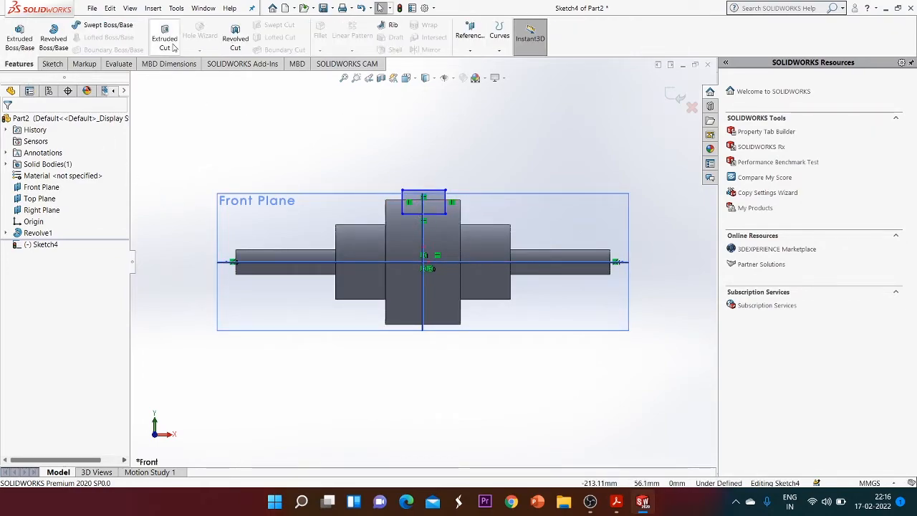
pyautogui.click(242, 34)
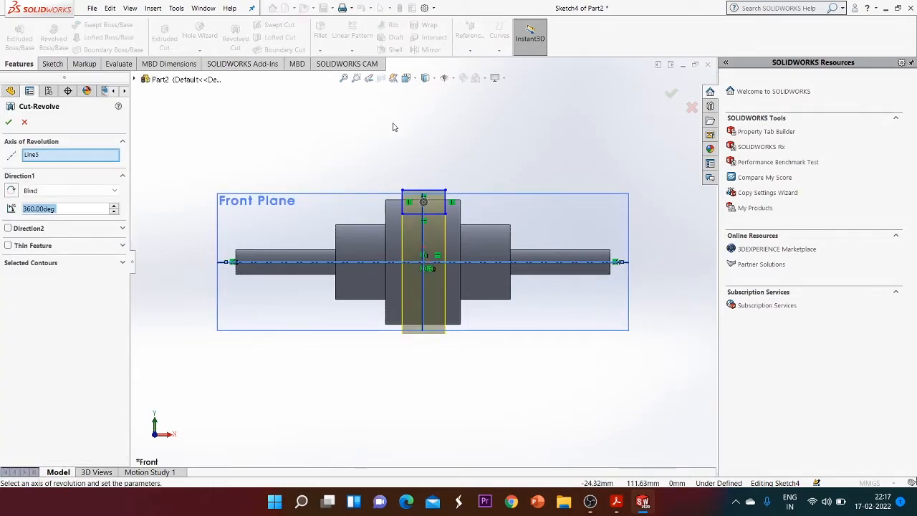
pyautogui.moveTo(510, 159); pyautogui.dragTo(473, 188, button='middle')
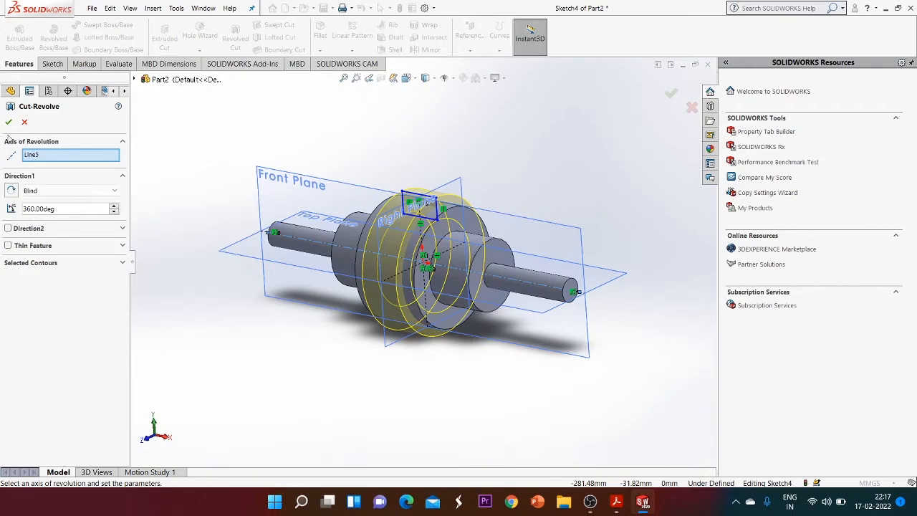
pyautogui.click(11, 123)
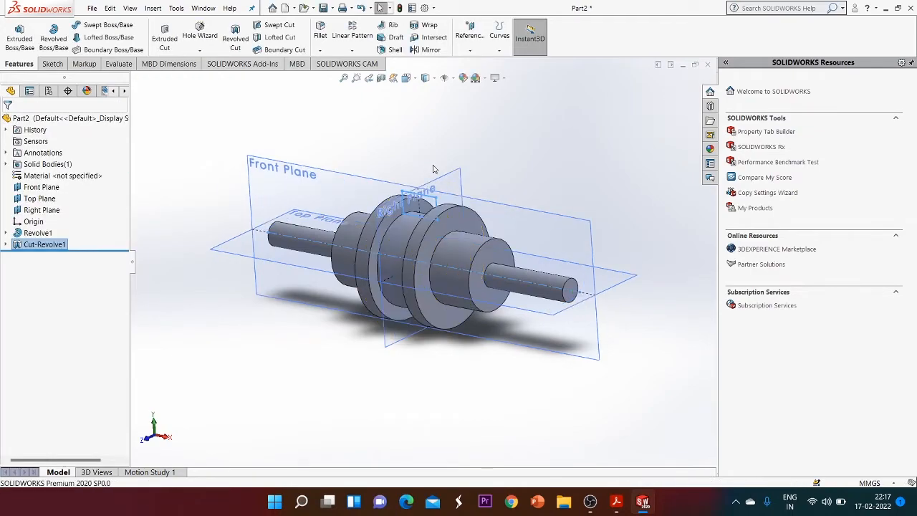
# Orbit around the model to inspect the cut groove
pyautogui.moveTo(461, 158); pyautogui.dragTo(337, 169, button='middle')
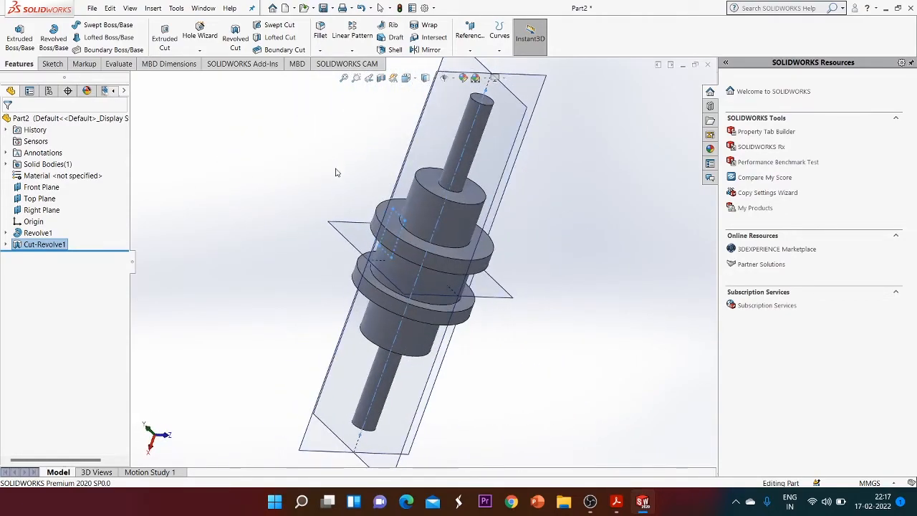
pyautogui.moveTo(576, 200)
pyautogui.mouseDown(button='middle')
pyautogui.moveTo(547, 213)
pyautogui.moveTo(595, 197)
pyautogui.moveTo(624, 207)
pyautogui.moveTo(592, 199)
pyautogui.mouseUp(button='middle')
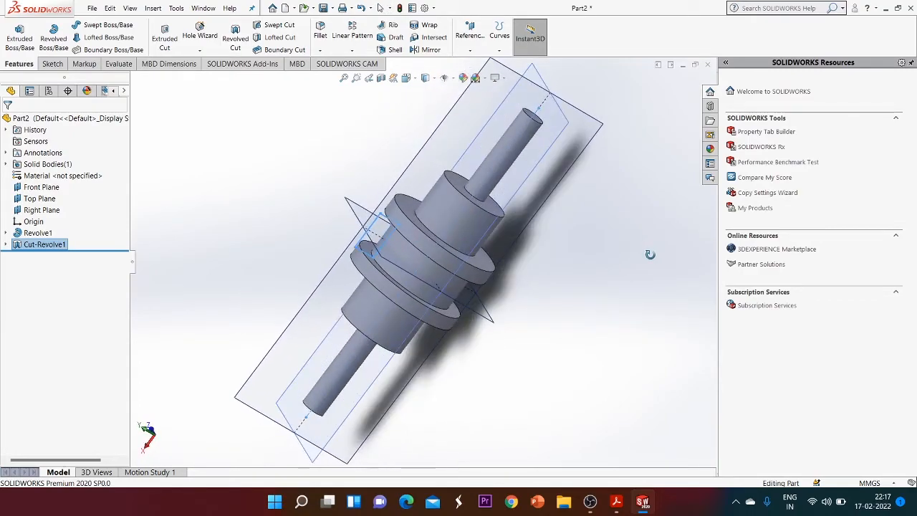
pyautogui.click(51, 64)
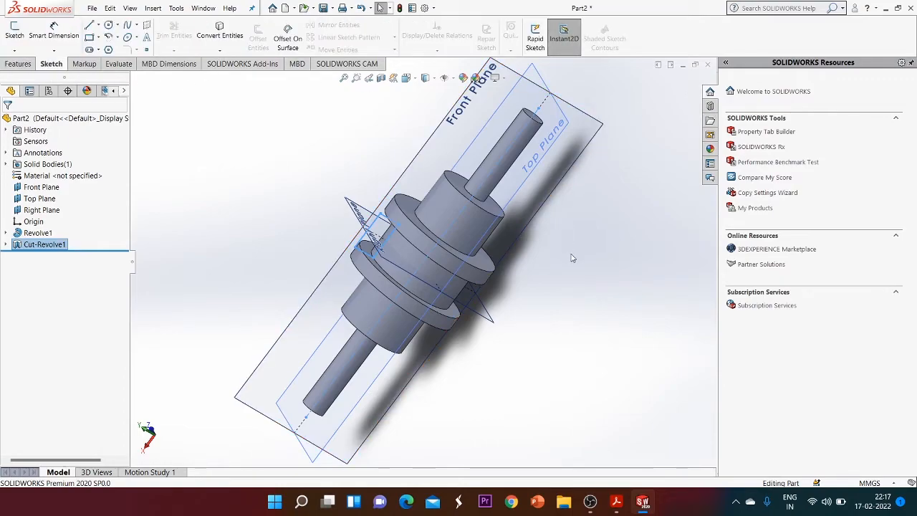
pyautogui.moveTo(572, 258); pyautogui.dragTo(447, 365, button='middle')
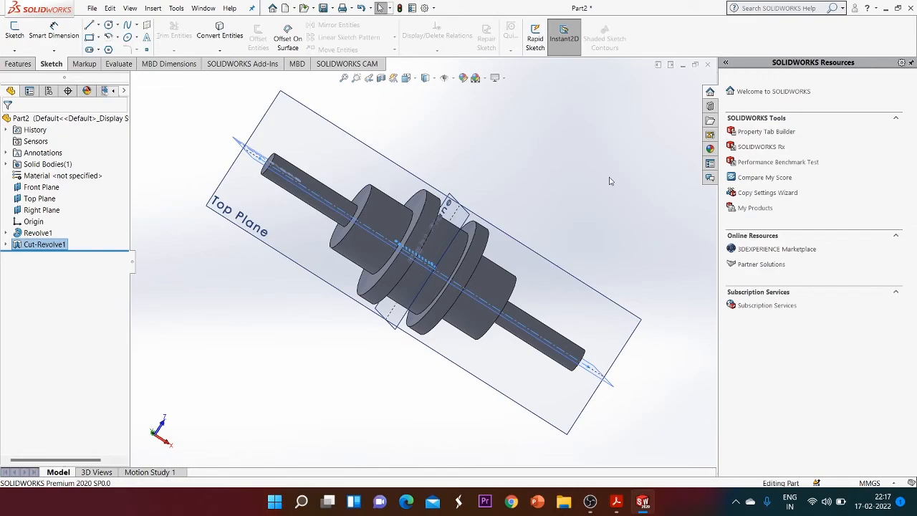
pyautogui.click(590, 502)
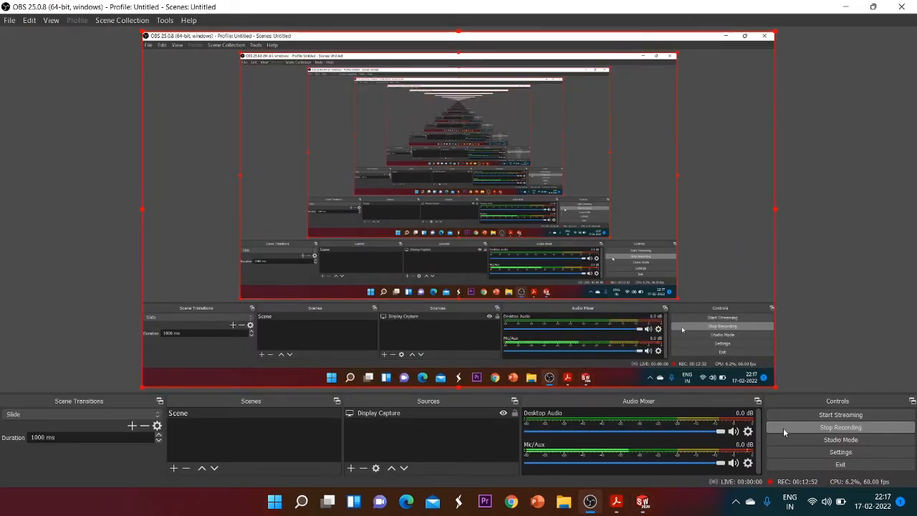
pyautogui.click(789, 427)
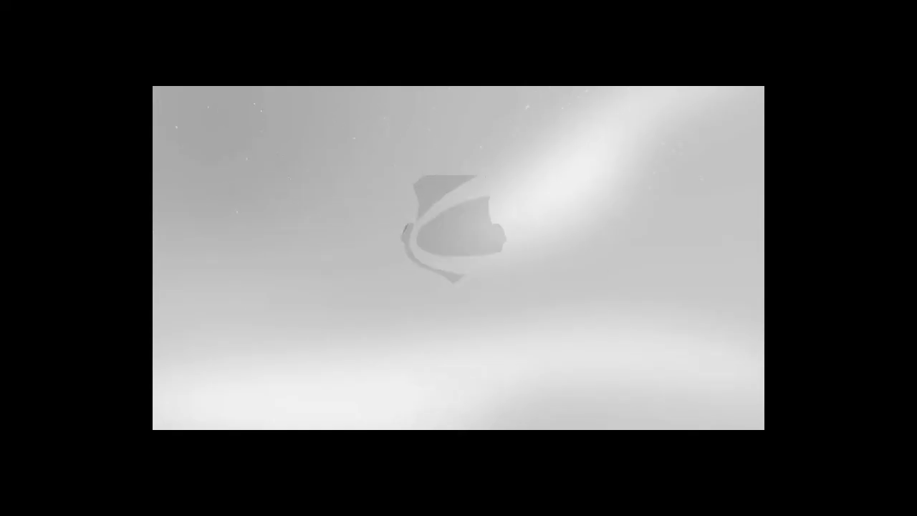